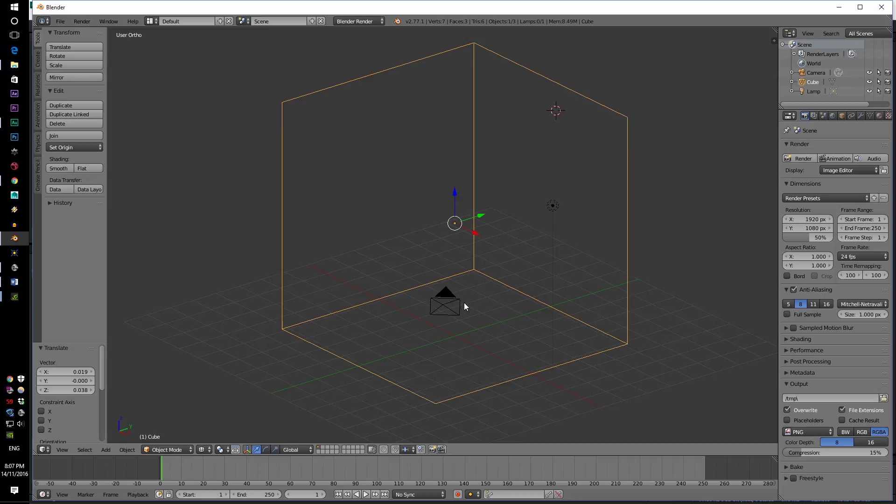
Examine the open three-sided room from several angles in wireframe and solid shading.
scroll(439, 240, "up", 3)
scroll(437, 241, "down", 3)
scroll(433, 254, "up", 3)
middle_click_drag(433, 254, 418, 270)
scroll(419, 270, "down", 1)
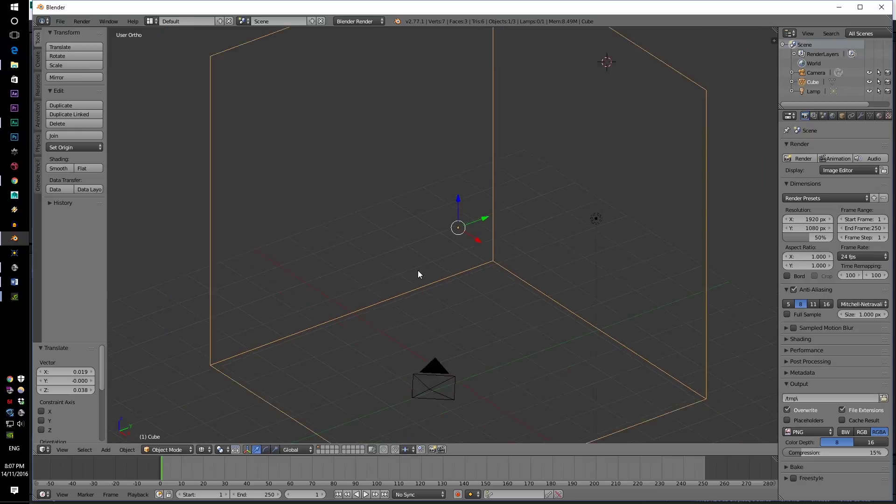
scroll(419, 270, "down", 1)
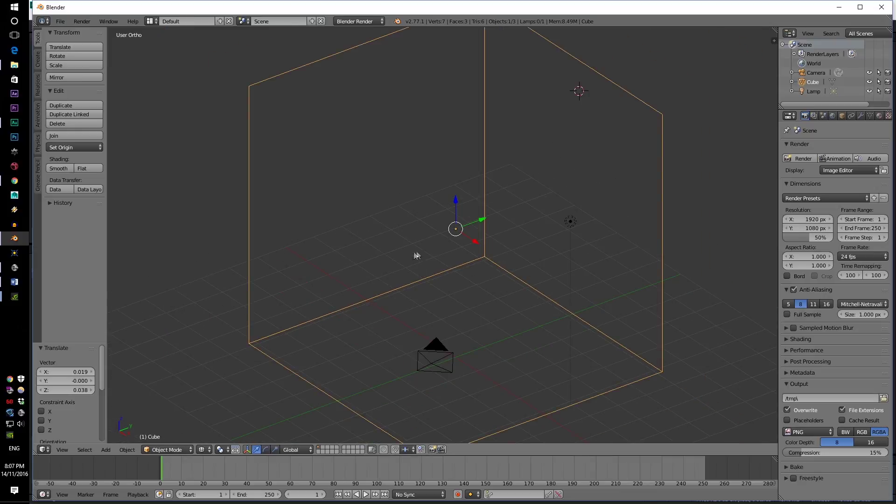
scroll(410, 253, "up", 2)
scroll(411, 252, "down", 2)
middle_click_drag(411, 252, 375, 251, "shift")
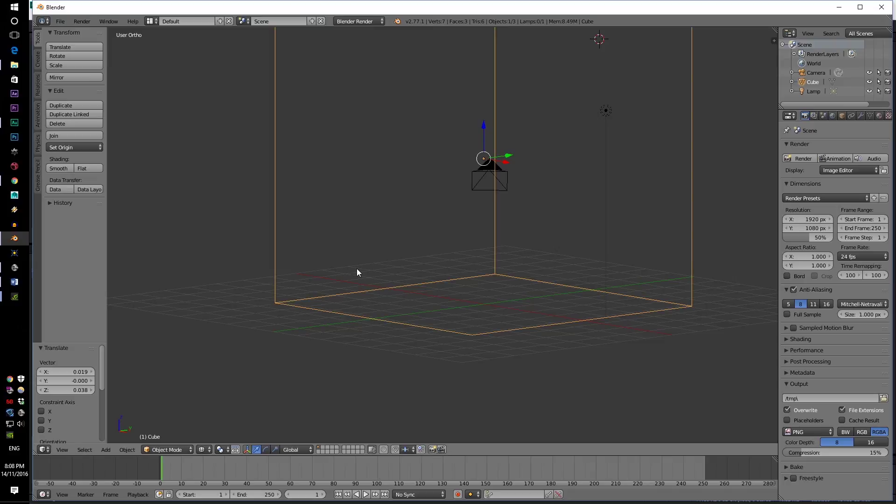
scroll(381, 260, "up", 2)
scroll(381, 260, "down", 3)
key("Tab")
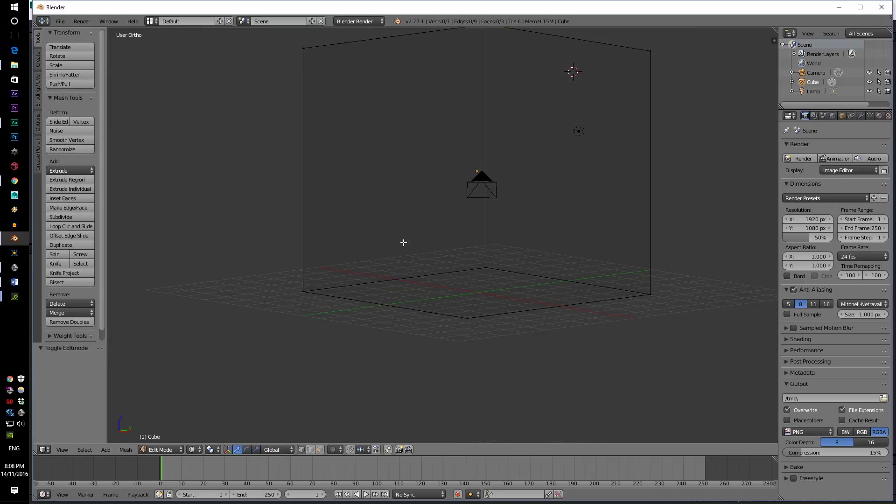
key("a")
key("Tab")
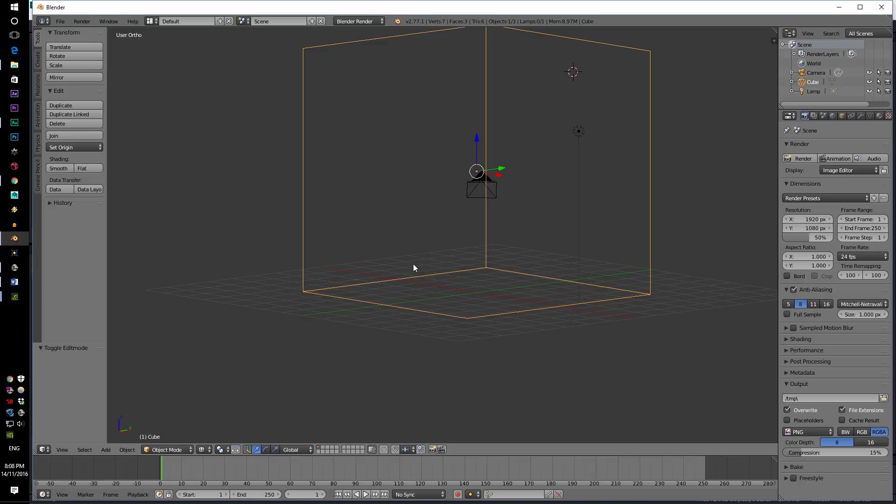
scroll(413, 264, "up", 3)
scroll(413, 264, "down", 1)
key("z")
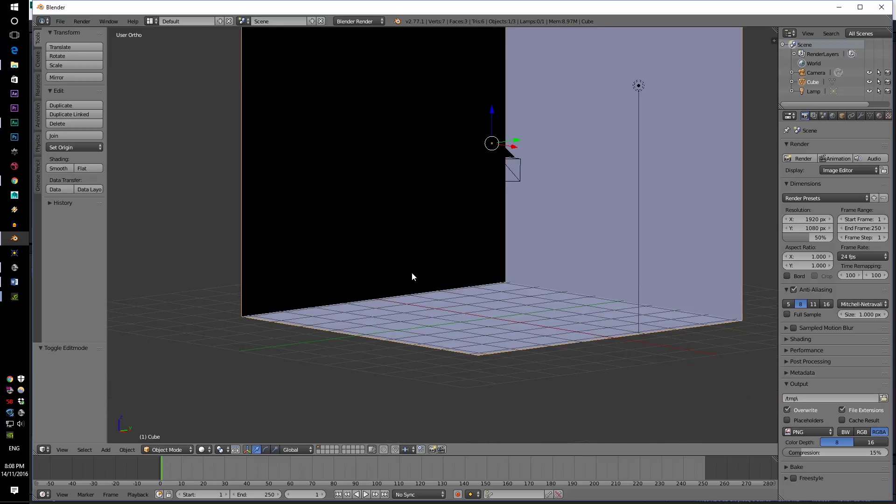
middle_click_drag(411, 276, 438, 289)
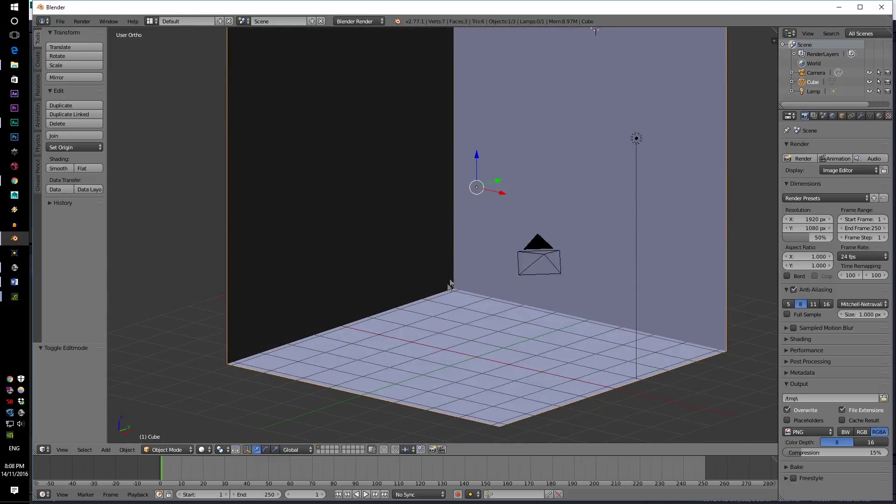
Cut a horizontal edge loop around the walls just above the floor, with an edge slide of about -0.95.
key("Tab")
key("a")
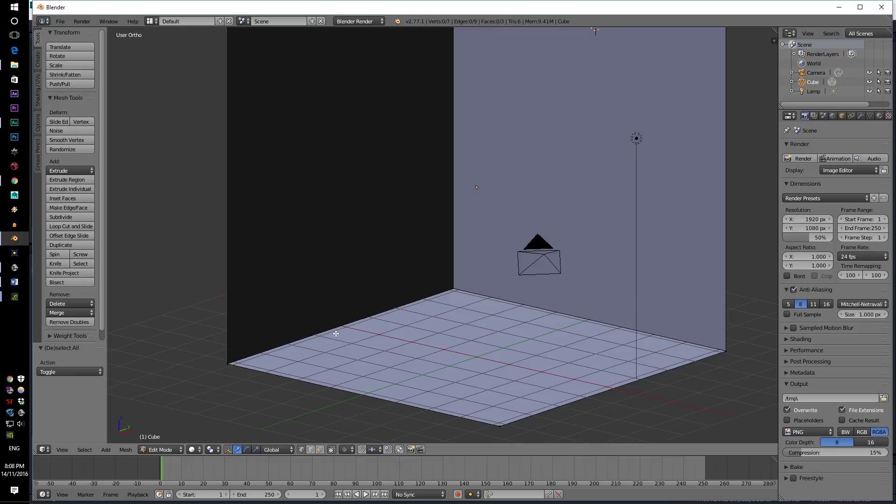
key("KP_1")
key("z")
key("z")
key("a")
key("z")
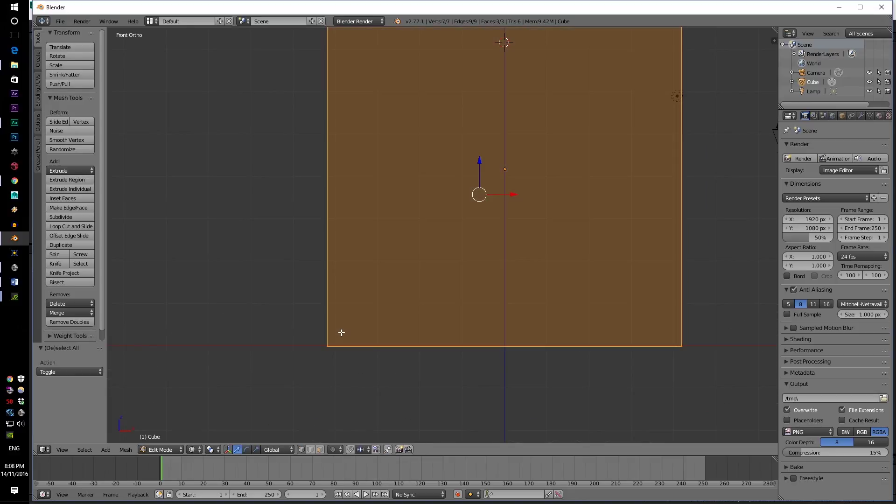
key("ctrl+r")
left_click(326, 280)
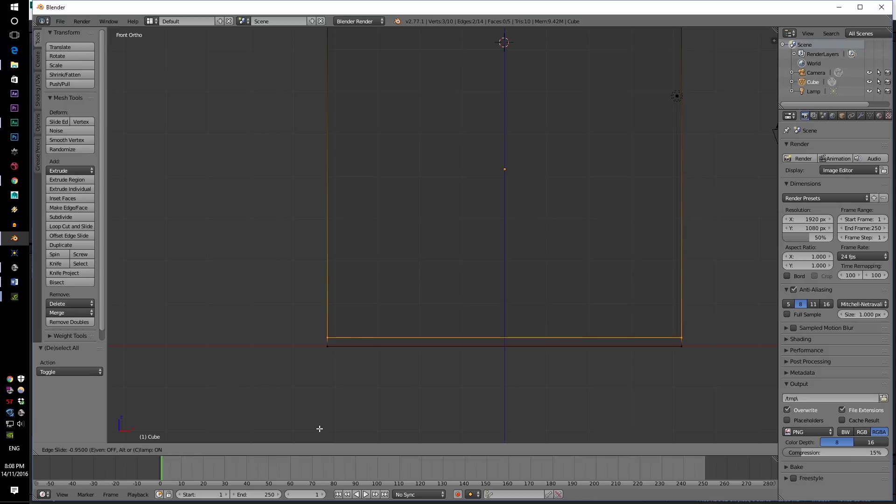
left_click(319, 429)
Extrude the narrow bottom strip of the left wall inward by about 0.067 as a skirting board.
middle_click_drag(345, 370, 368, 308)
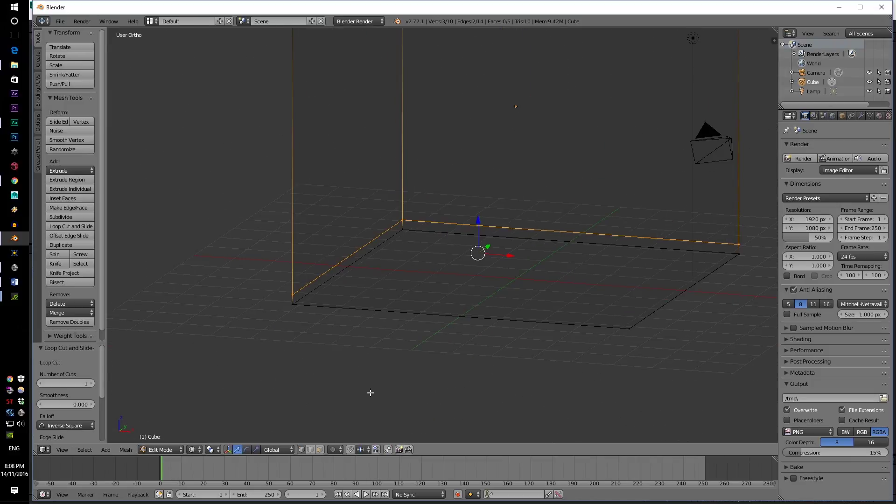
key("a")
scroll(326, 313, "up", 3)
right_click(290, 276)
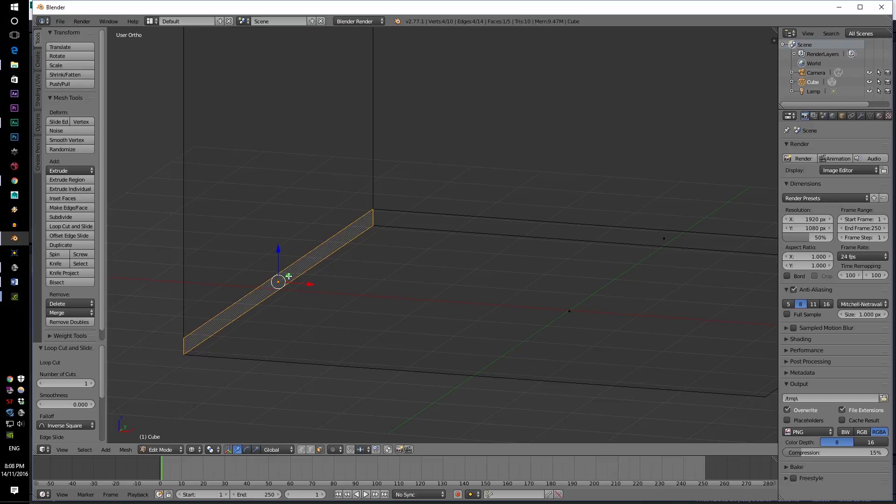
key("z")
key("e")
left_click(338, 272)
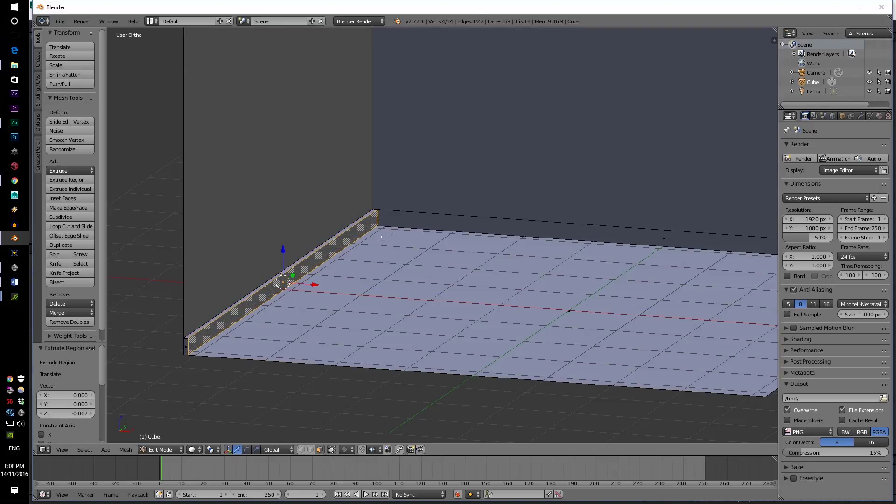
Extrude the matching bottom strip of the back wall inward by about 0.056.
right_click(584, 248)
scroll(602, 255, "down", 2)
middle_click_drag(609, 255, 385, 275)
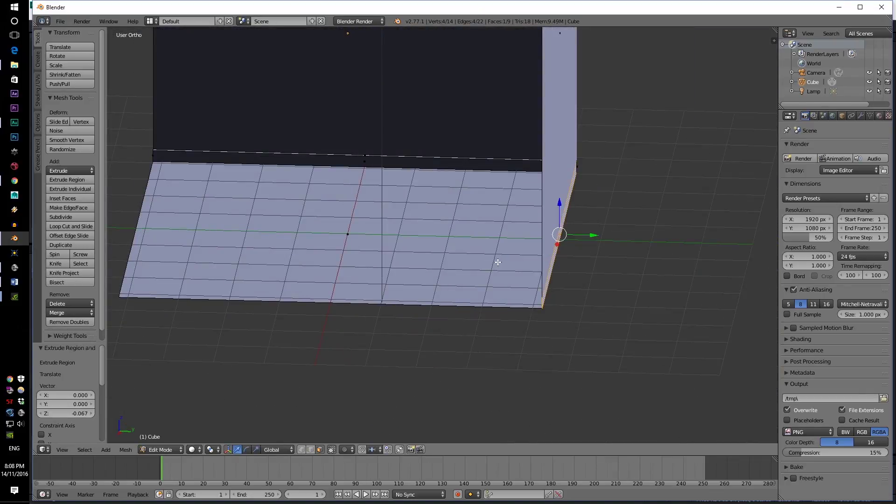
key("e")
left_click(494, 261)
key("e")
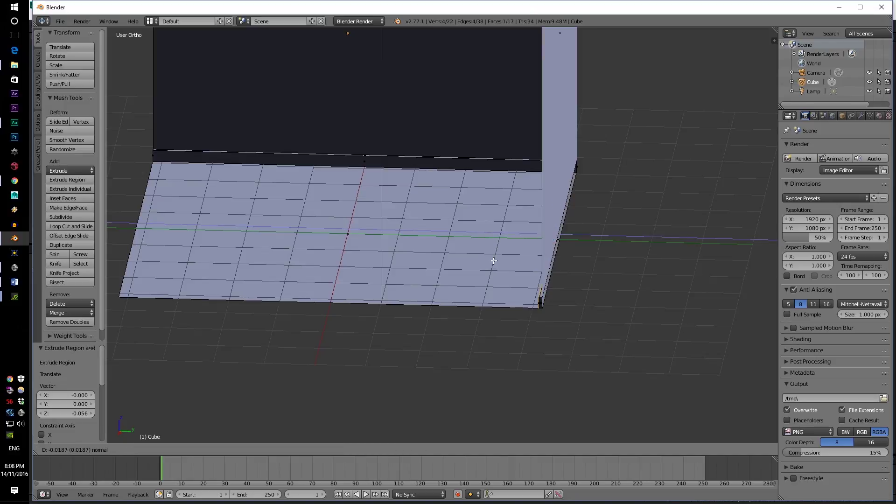
left_click(493, 260)
key("ctrl+z")
Inspect the extruded skirting boards along both walls and their shared corner.
middle_click_drag(493, 260, 498, 268)
scroll(498, 267, "down", 3)
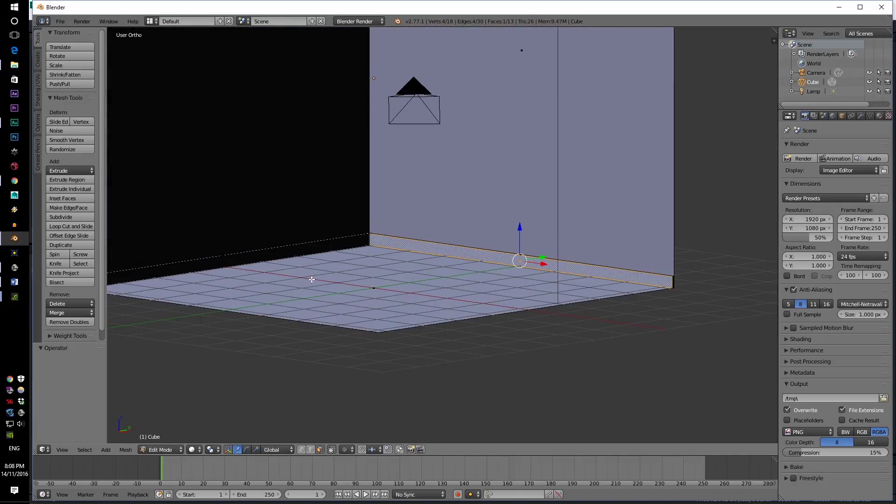
key("Tab")
scroll(427, 268, "up", 3)
key("Tab")
middle_click_drag(493, 287, 537, 295)
key("a")
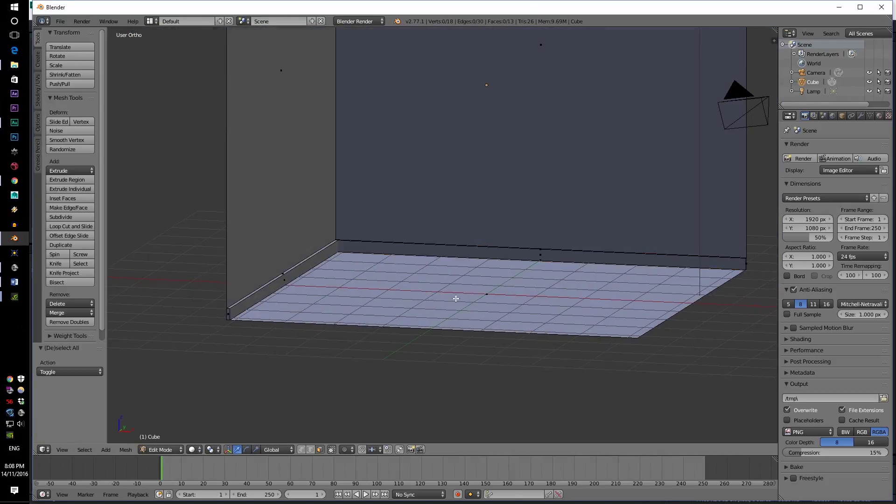
key("a")
scroll(244, 319, "up", 3)
key("ctrl+r")
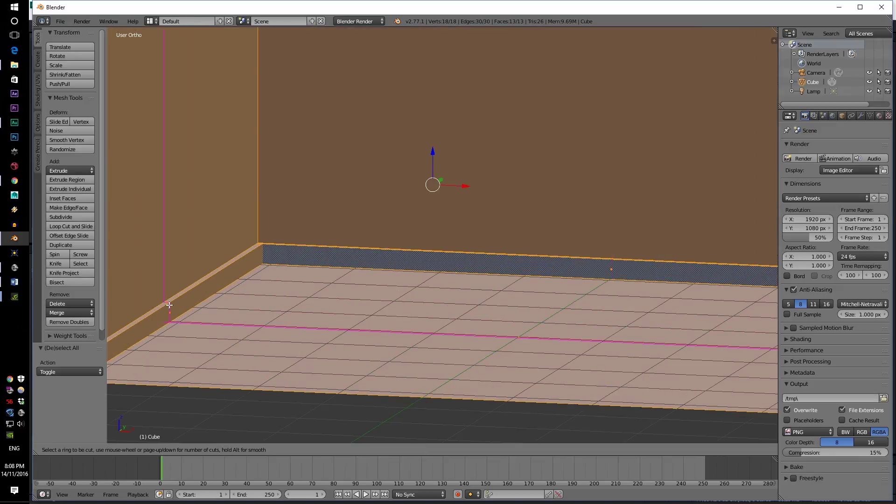
left_click(255, 268)
left_click(251, 284)
key("ctrl+z")
Cut a horizontal edge loop through the middle of the skirting boards on both walls.
scroll(251, 284, "down", 2)
middle_click_drag(210, 330, 253, 321)
key("ctrl+r")
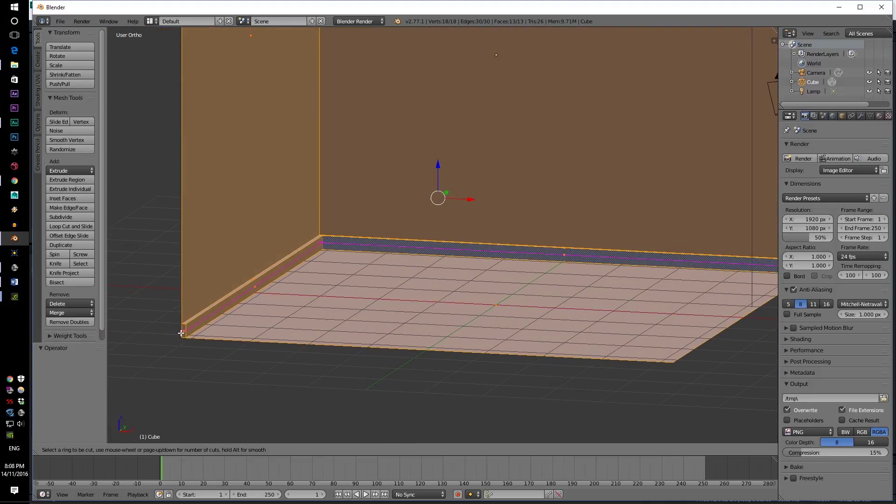
left_click(188, 325)
left_click(181, 334)
Extrude the lower faces of both skirting boards slightly further into the room, about 0.017 for the left one.
scroll(187, 332, "up", 2)
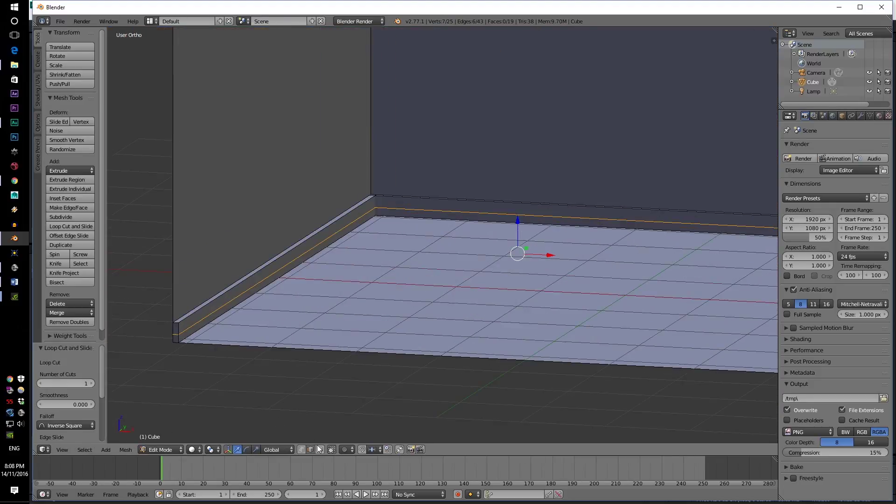
left_click(319, 450)
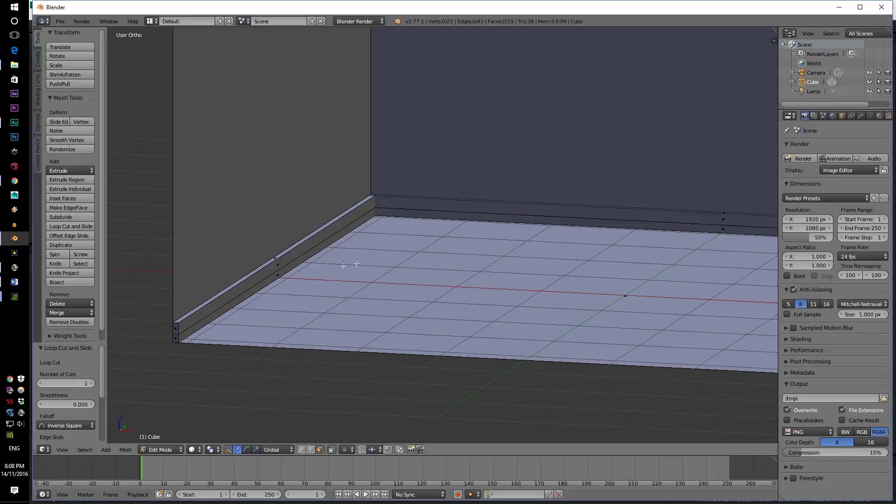
right_click(274, 278)
right_click(724, 228, "shift")
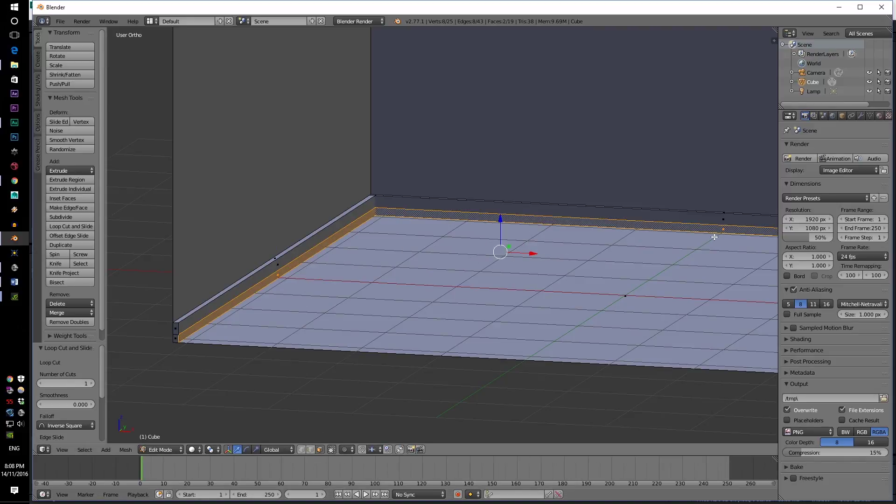
key("e")
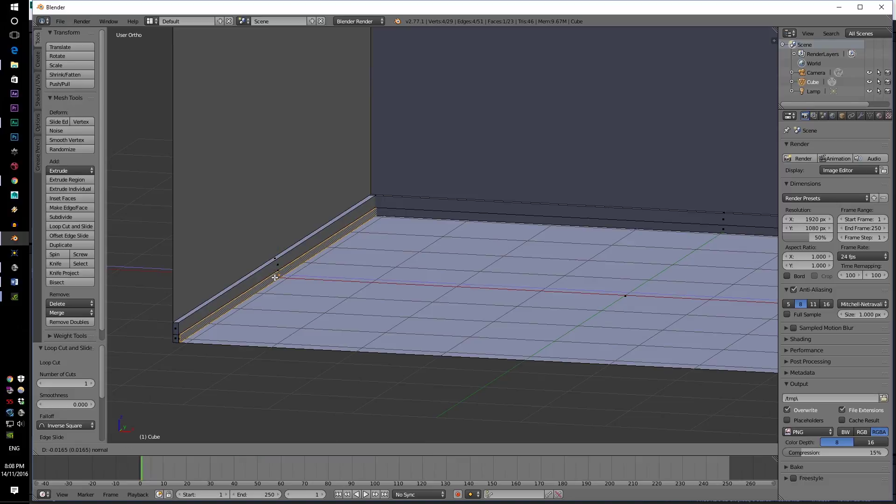
left_click(275, 278)
right_click(710, 231)
middle_click_drag(734, 242, 326, 252)
Return to Object Mode and show the room in a front orthographic wireframe view.
key("Tab")
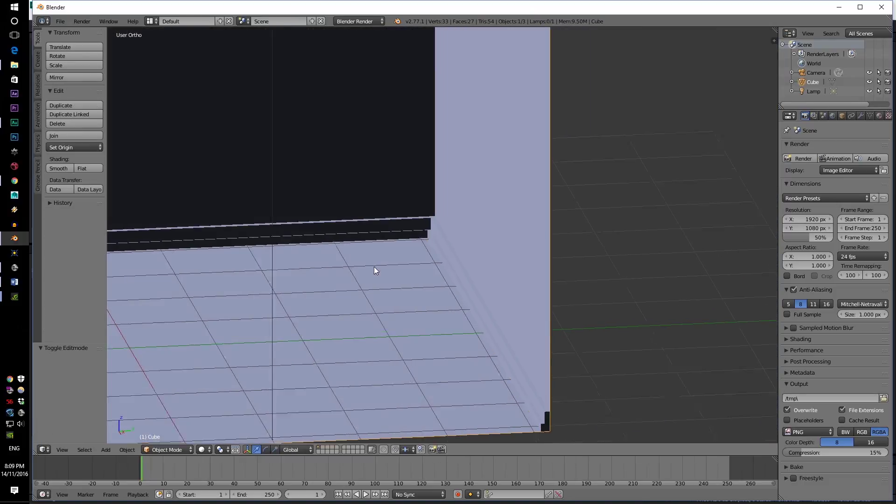
mouse_move(374, 267)
middle_mouse_down()
mouse_move(477, 251)
mouse_move(394, 248)
mouse_move(390, 261)
middle_mouse_up()
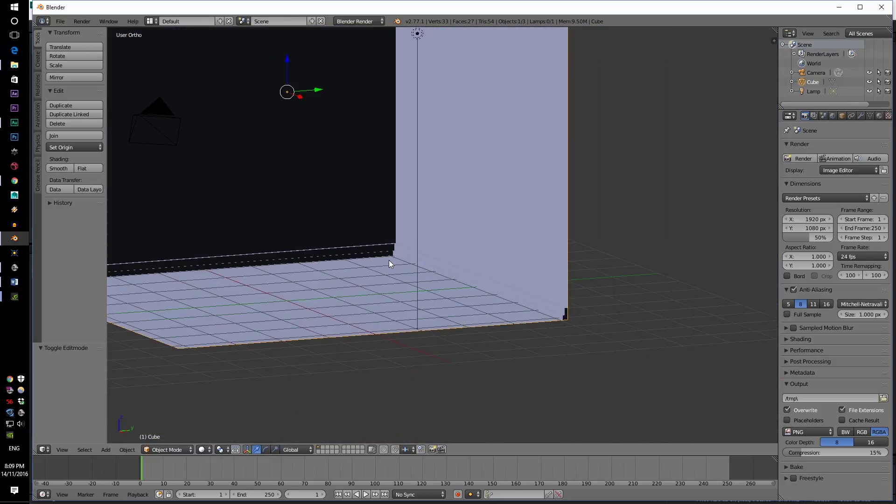
key("KP_1")
key("z")
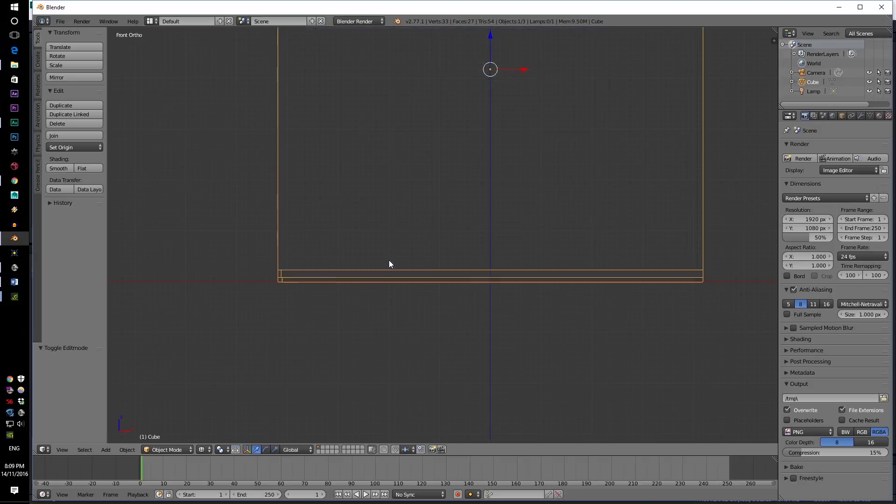
key("shift+a")
mouse_move(371, 258)
left_click(409, 258)
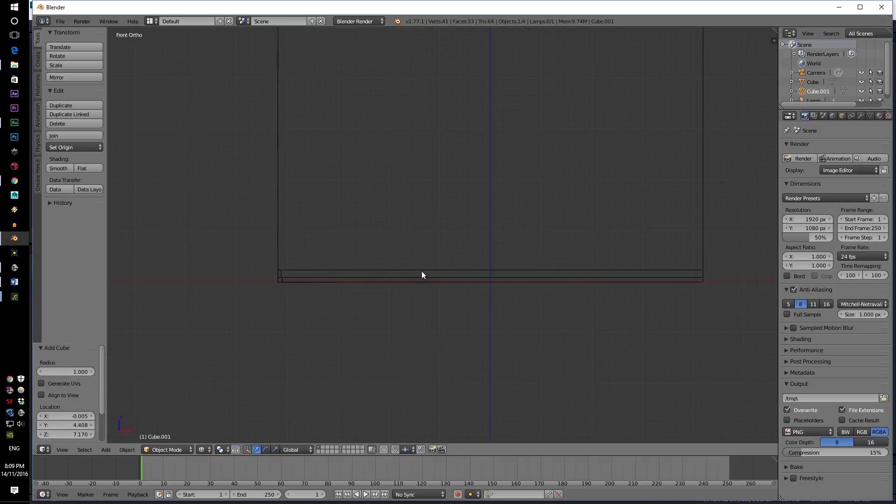
scroll(422, 273, "down", 2)
middle_click_drag(427, 150, 404, 293, "shift")
key("x")
left_click(438, 175)
Add a plane at the room's upper edge and rotate it upright about the global X axis.
key("shift+a")
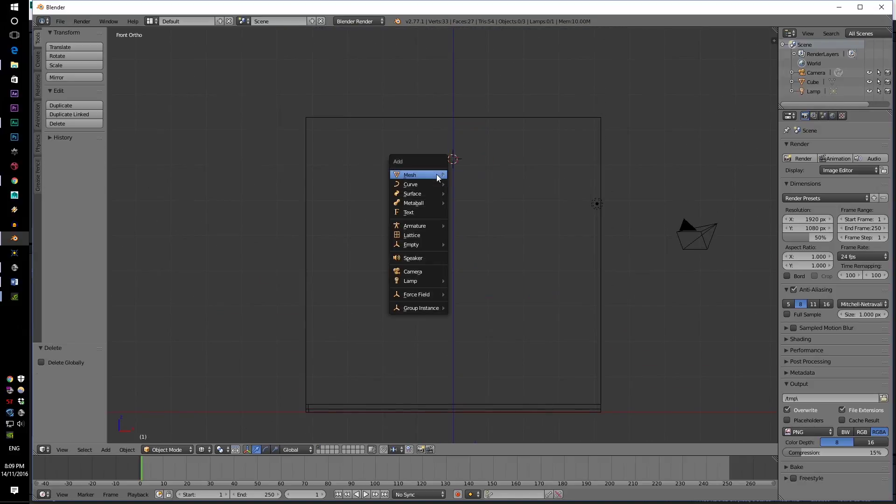
left_click(467, 175)
key("g")
left_click(426, 186)
key("r")
key("x")
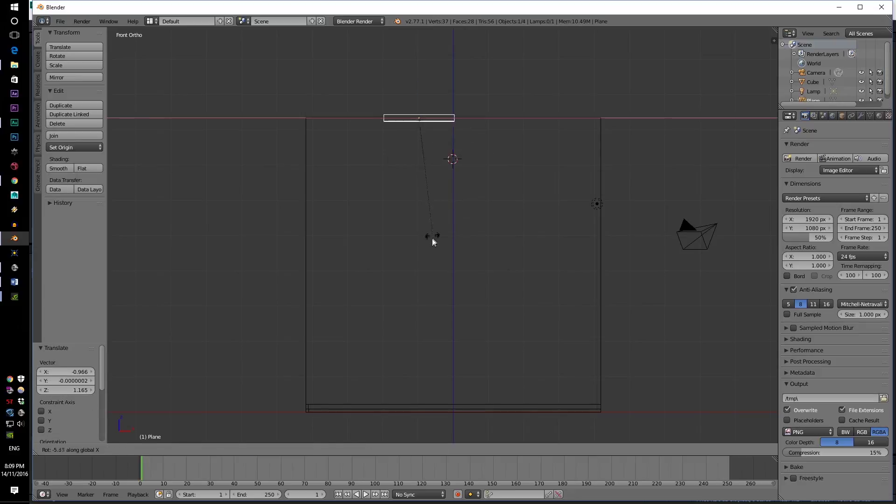
left_click(433, 241)
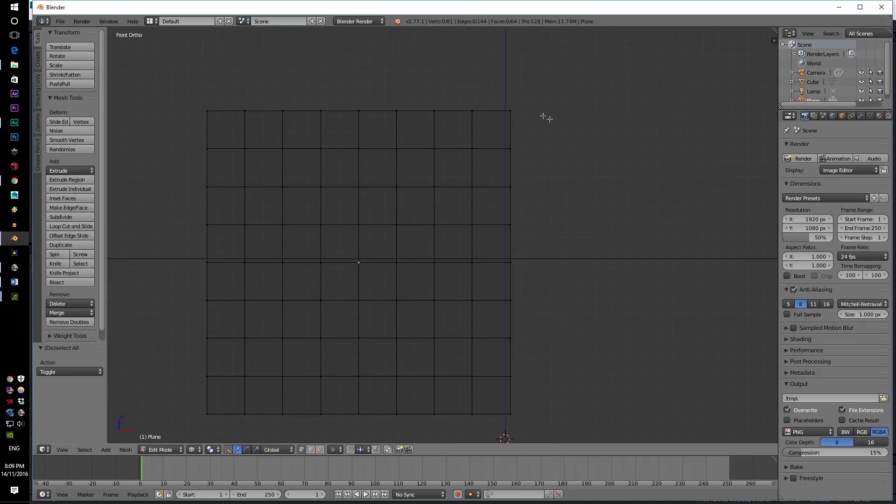
Delete vertices around the upper-right corner of the subdivided plane to trim its outline.
key("b")
left_click_drag(516, 98, 495, 124)
key("x")
left_click(497, 123)
key("b")
left_click_drag(461, 156, 475, 140)
key("b")
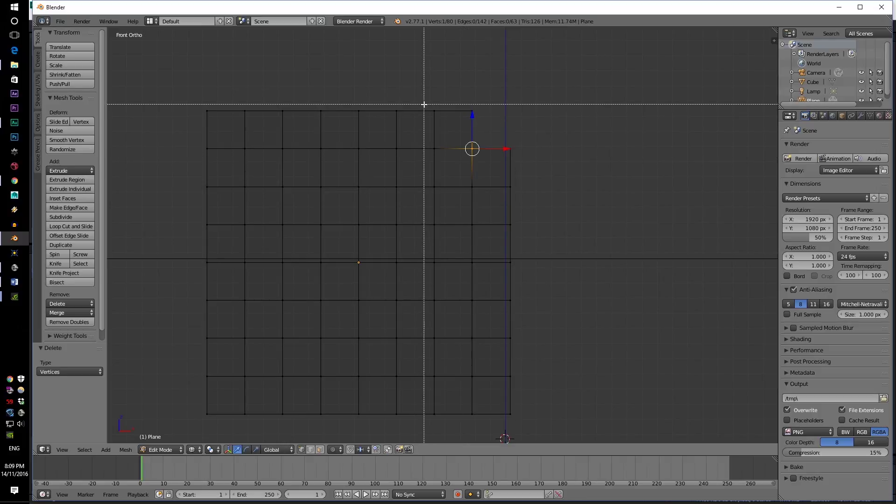
left_click_drag(425, 103, 453, 124)
key("x")
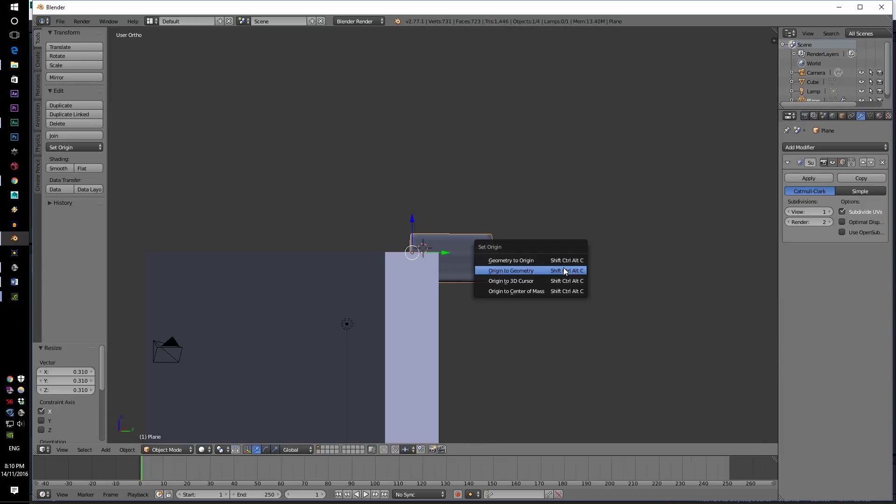
Set the plane object's origin to its geometry and move it -1.684 in X and -6.639 in Y, next to the left wall.
left_click(564, 270)
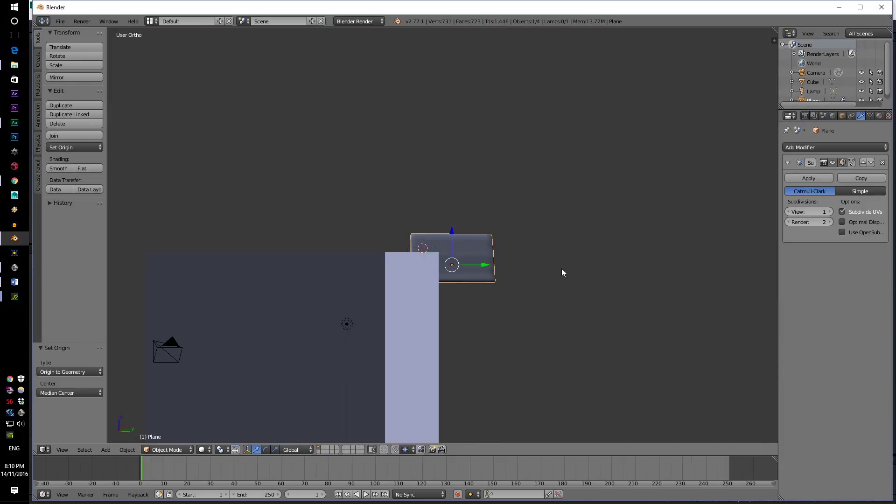
key("KP_7")
key("z")
middle_click_drag(525, 282, 528, 95, "shift")
key("g")
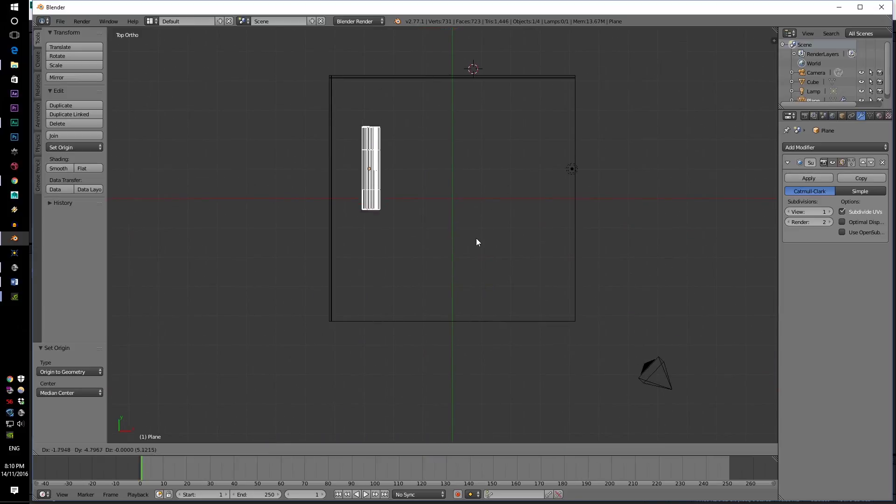
left_click(479, 292)
key("KP_5")
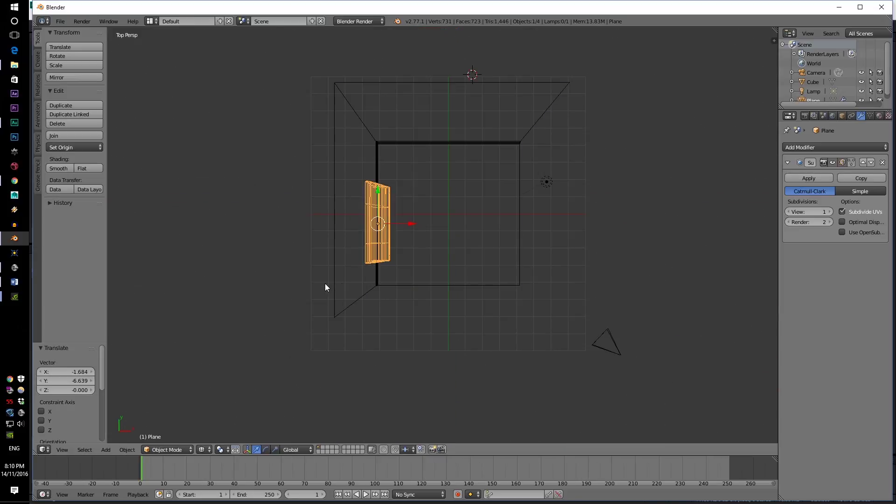
In a front orthographic wireframe view, move the profile object -1.620 in X and -7.834 in Z to the foot of the left wall.
key("KP_1")
key("z")
key("KP_5")
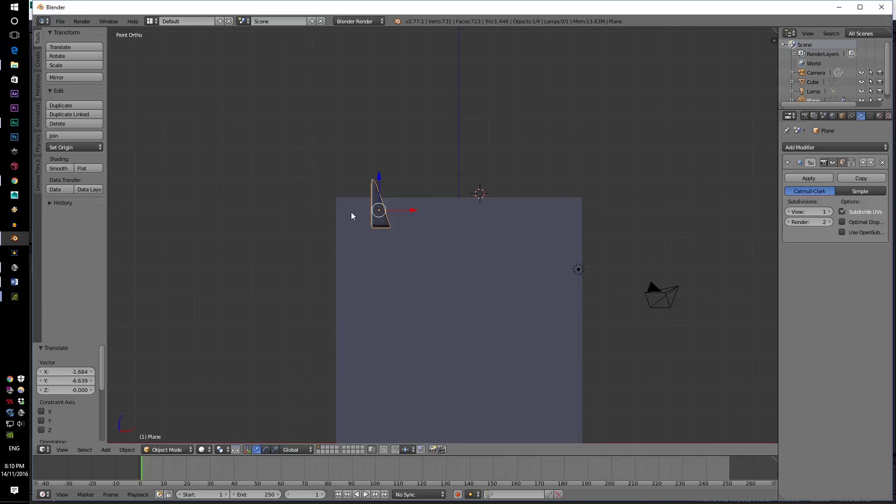
key("z")
key("g")
left_click(374, 400)
middle_click_drag(395, 346, 439, 275, "shift")
scroll(440, 276, "up", 5)
Scale the skirting profile down and position it against the left wall at floor level.
key("s")
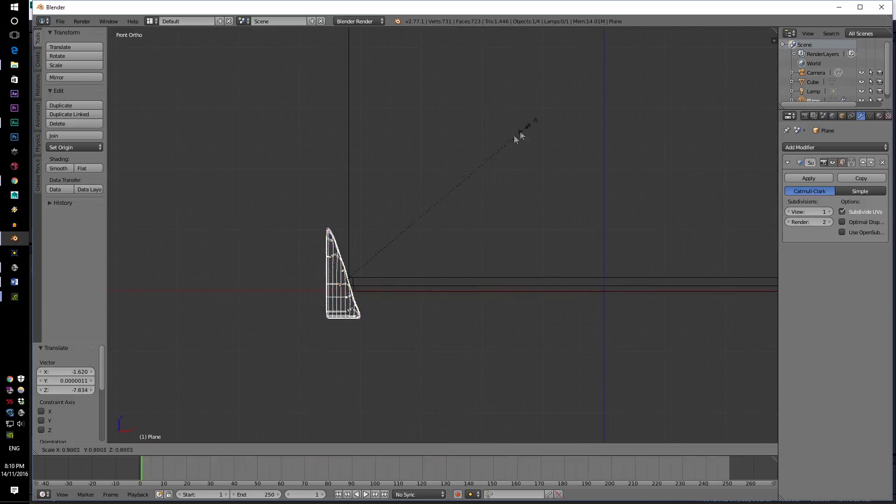
left_click(431, 234)
scroll(333, 324, "up", 5)
key("g")
left_click(382, 290)
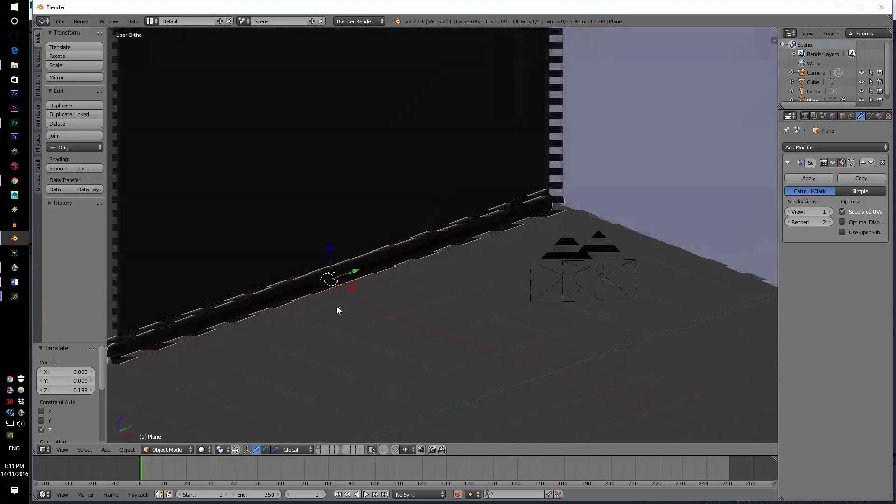
Nudge the left wall's skirting board 0.071 along Y and 0.038 along Z.
middle_click_drag(340, 310, 304, 299)
left_click_drag(439, 279, 436, 275)
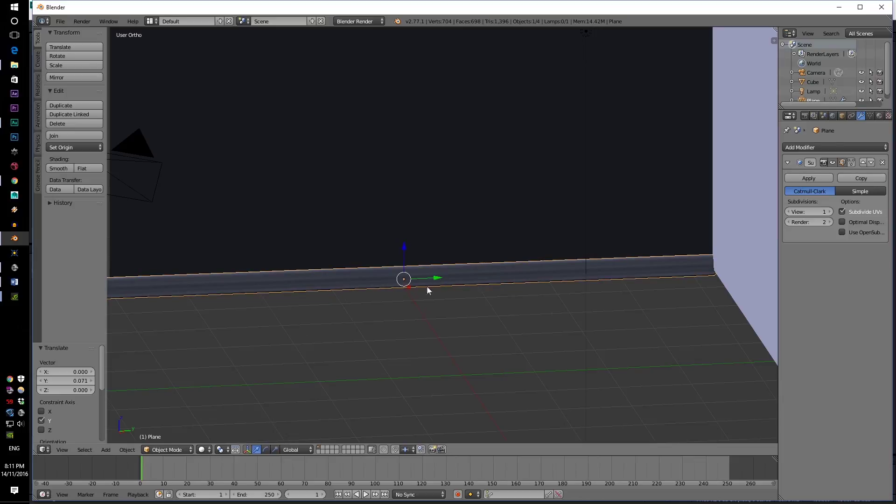
middle_click_drag(436, 275, 360, 284)
left_click_drag(299, 287, 302, 283)
mouse_move(330, 280)
middle_mouse_down()
mouse_move(278, 296)
mouse_move(330, 298)
middle_mouse_up()
Duplicate the skirting board in the top view, rotate the copy about 90° and place it along the back wall.
key("KP_7")
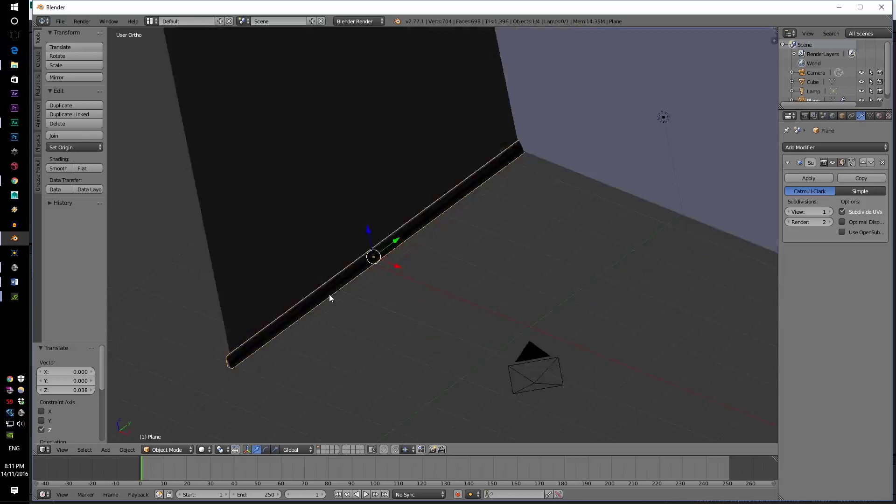
scroll(386, 251, "down", 3)
key("shift+d")
left_click(486, 188)
key("r")
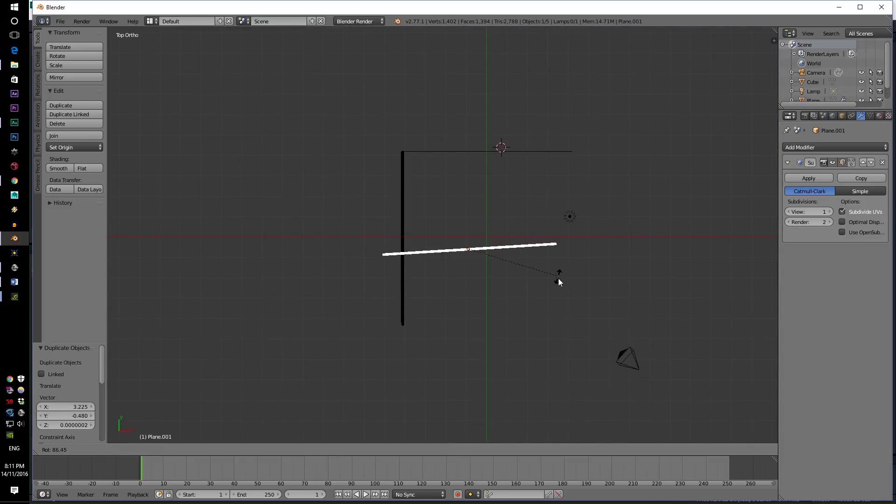
left_click(514, 336)
key("g")
left_click(525, 221)
In the right side view, shift the back wall's skirting board -0.113 in Y and -0.008 in Z.
key("KP_3")
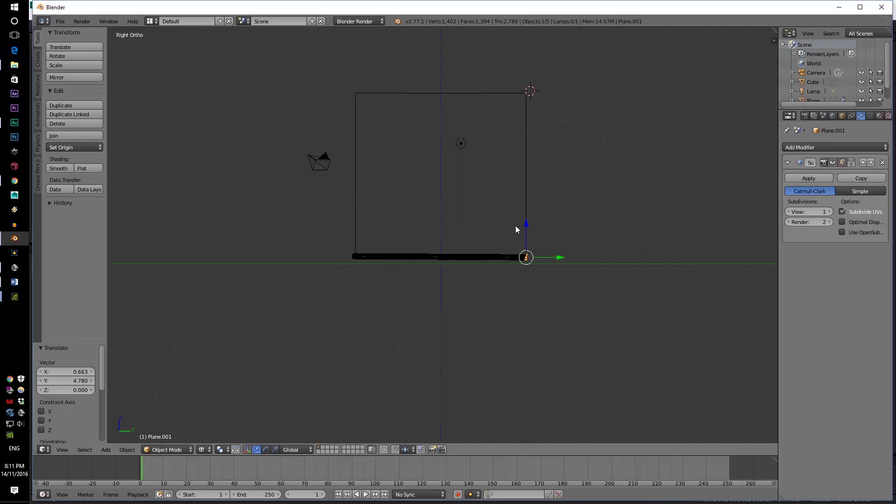
scroll(554, 245, "up", 5)
middle_click_drag(592, 306, 403, 237, "shift")
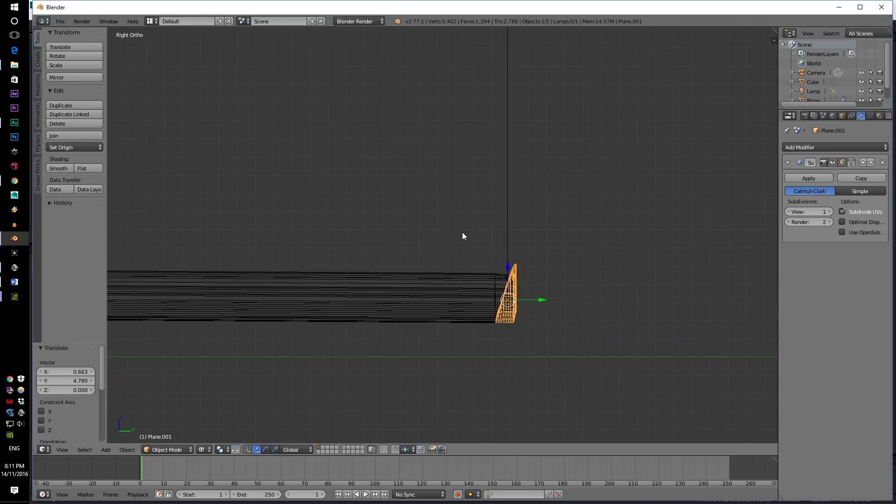
key("g")
left_click(550, 255)
Rotate the back skirting board 0.279° about global X and move it 0.056 in Y and 0.003 in Z.
key("r")
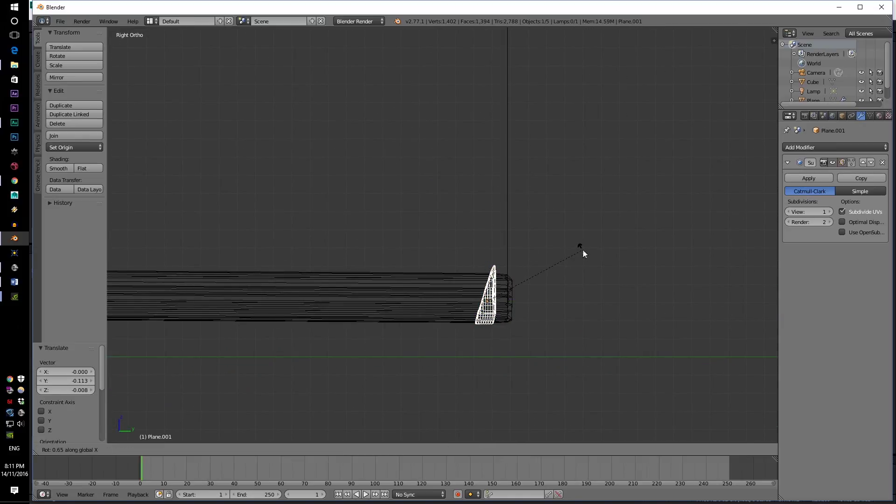
key("x")
left_click(588, 244)
key("g")
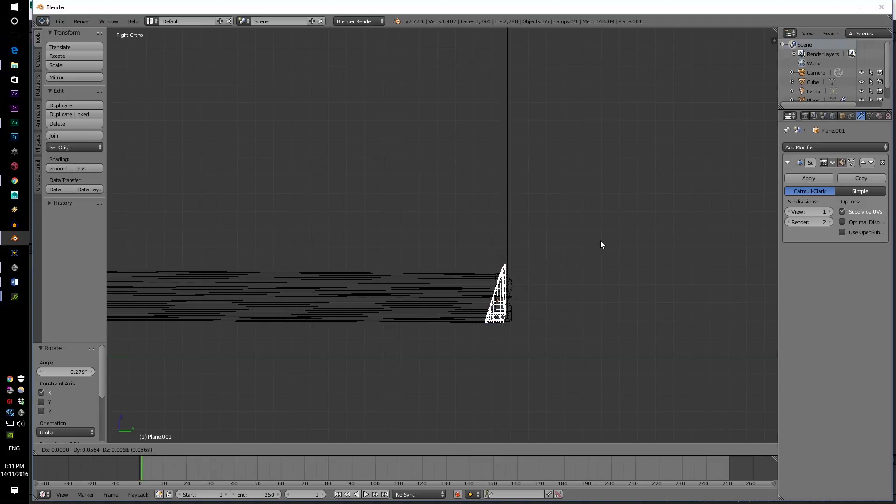
left_click(600, 244)
Return to solid shading and lower the back wall's skirting board 0.051 along Z.
key("z")
middle_click_drag(416, 276, 463, 286)
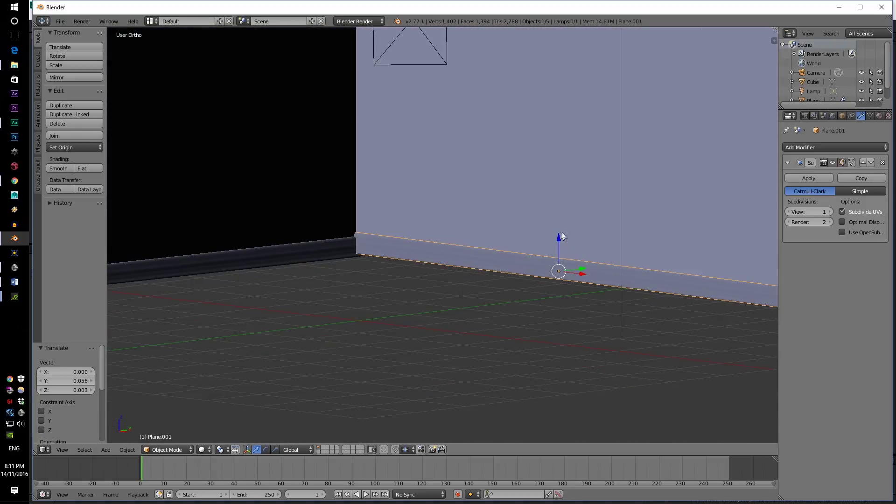
left_click_drag(560, 235, 559, 239)
scroll(504, 247, "down", 6)
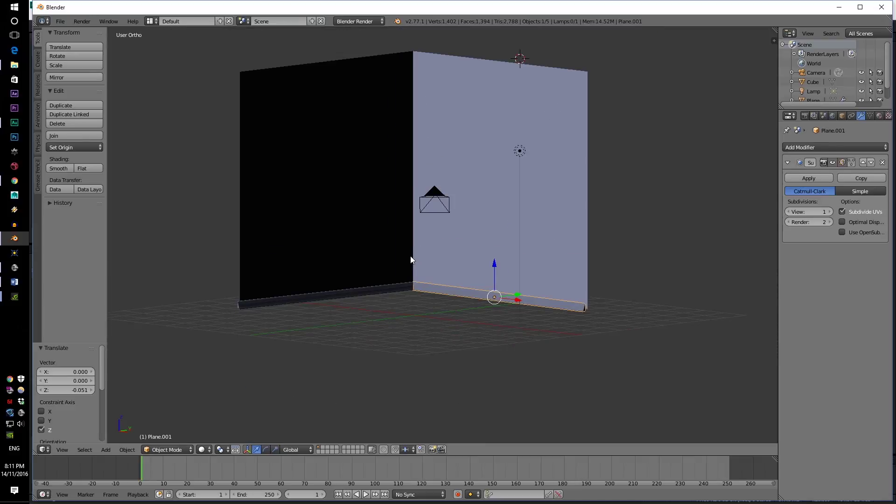
Add a plane in the front wireframe view, move it to the room's upper-left corner and show the transform properties.
key("KP_1")
key("z")
key("shift+a")
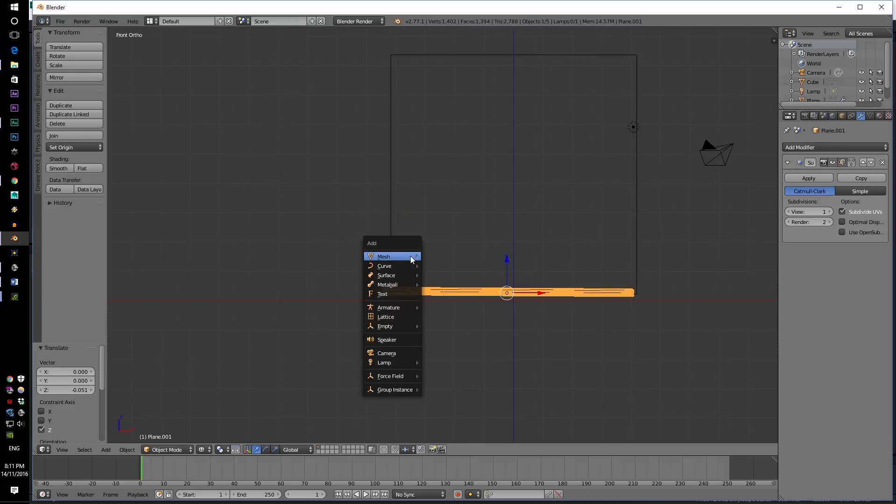
mouse_move(413, 260)
left_click(459, 257)
key("g")
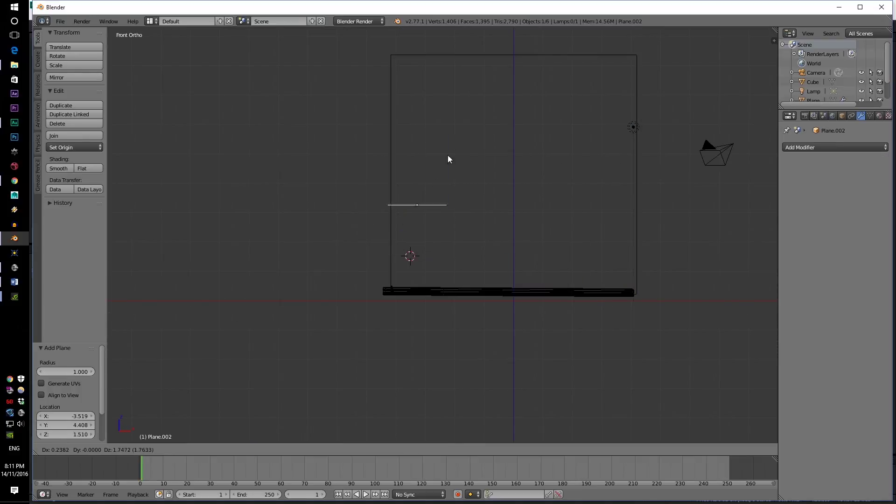
left_click(404, 43)
middle_click_drag(415, 94, 401, 221, "shift")
key("b")
key("Escape")
key("n")
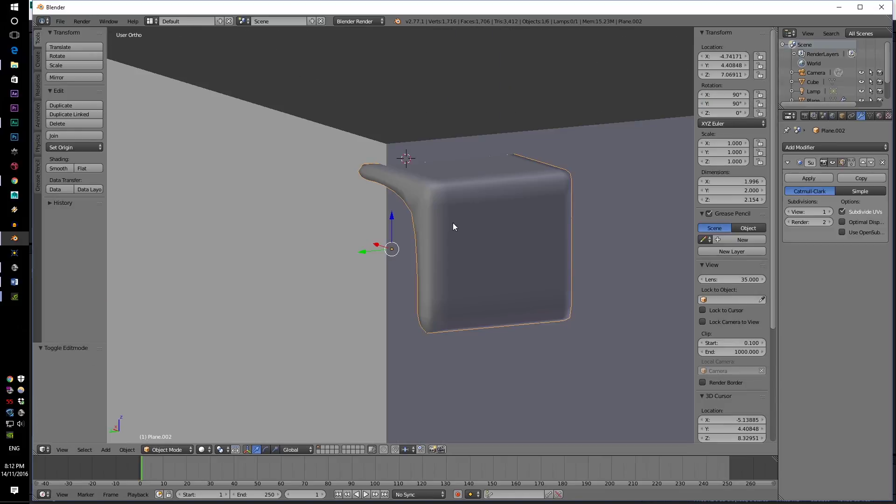
In the front wireframe view, move the L-shaped moulding 1.544 in X and 0.322 in Z into the upper wall corner.
middle_click_drag(456, 226, 325, 222)
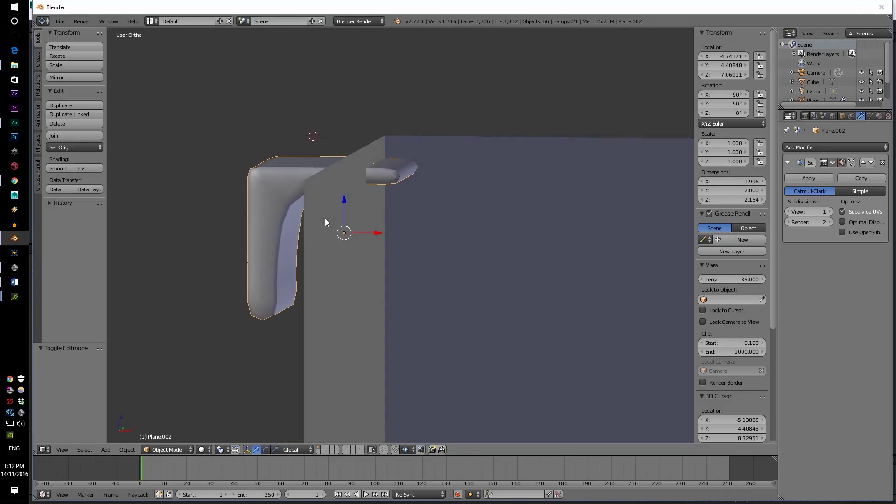
key("z")
key("KP_1")
key("g")
left_click(461, 193)
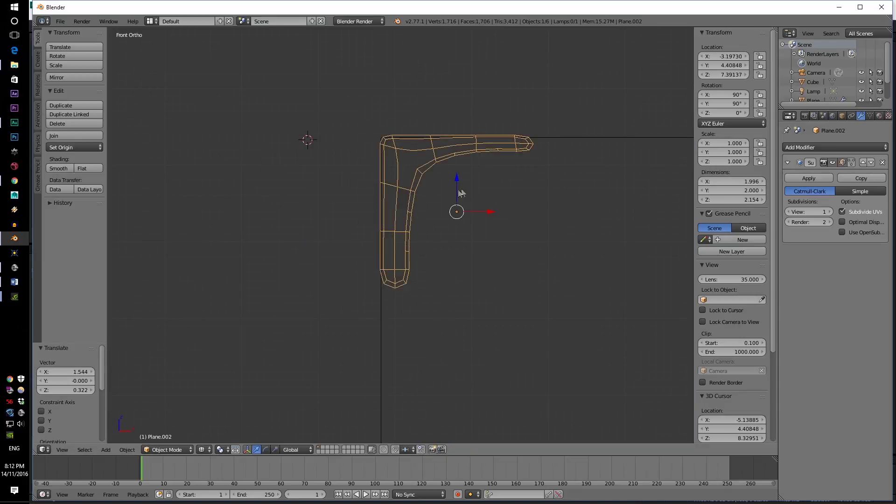
Scale the L-shaped moulding to 0.207 and move it -0.766 in X and 0.772 in Z back into the corner.
key("s")
left_click(477, 204)
middle_click_drag(477, 204, 459, 242, "shift")
key("g")
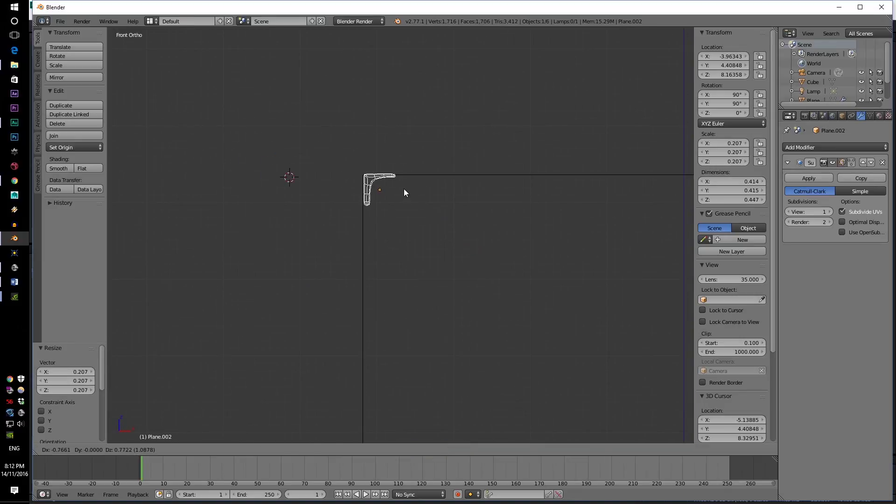
left_click(404, 190)
In the right side view, move the moulding -4.070 along Y towards the middle of the wall's upper edge.
key("KP_3")
middle_click_drag(423, 189, 409, 216, "shift")
key("g")
key("y")
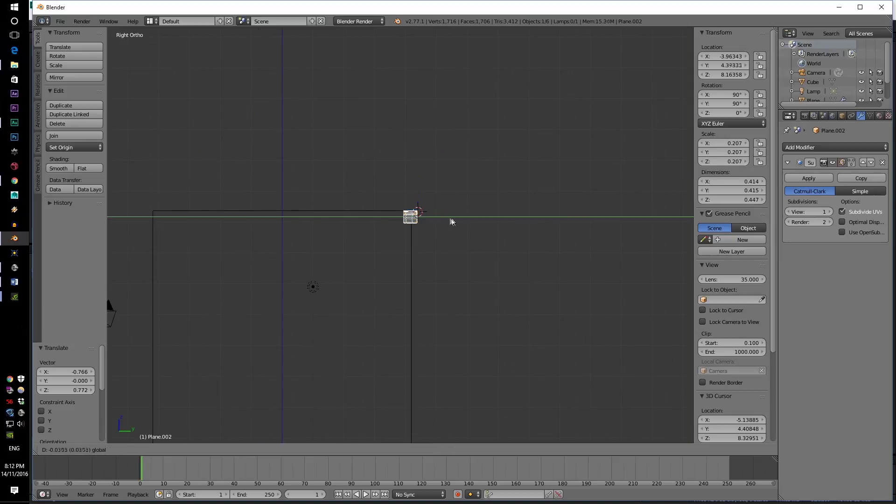
left_click(327, 223)
Stretch the moulding along global Y to a length of about 12.574 and move it 4.025 along Y.
middle_click_drag(327, 222, 396, 219, "shift")
key("s")
key("x")
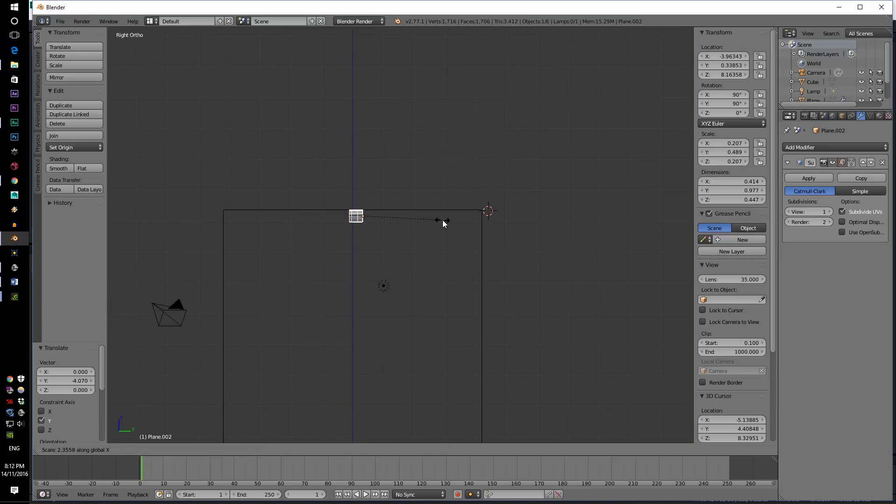
left_click(212, 205)
key("s")
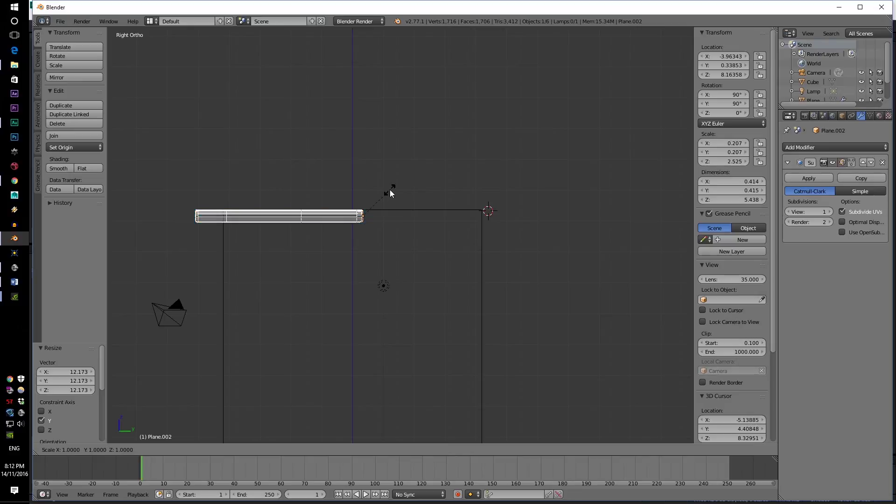
key("y")
left_click(442, 187)
left_click_drag(396, 215, 519, 212)
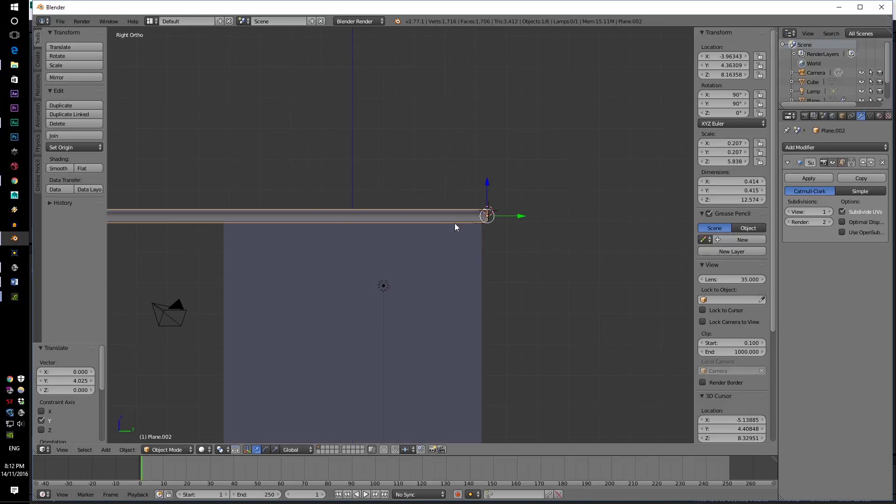
Deselect everything, add a plane and move it 2.448 in X, -0.519 in Y and -9.209 in Z below the room.
scroll(405, 216, "up", 2)
middle_click_drag(355, 210, 403, 180)
middle_click_drag(402, 213, 425, 149, "shift")
key("KP_5")
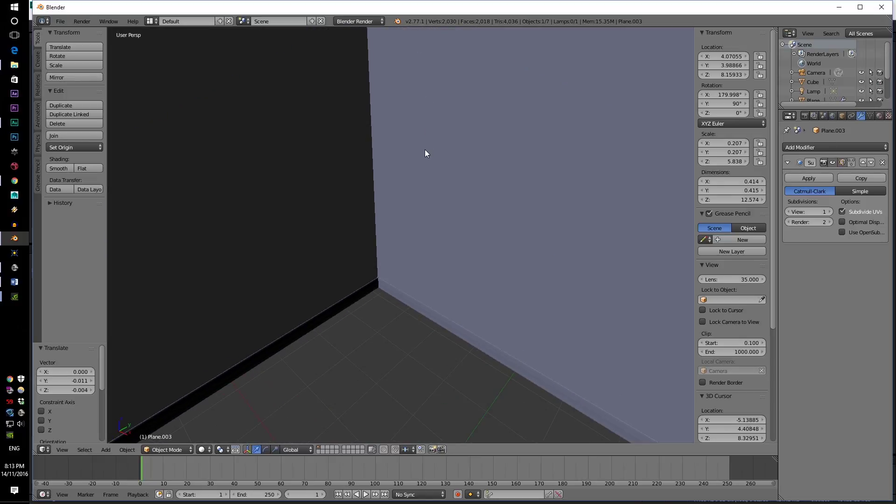
scroll(425, 153, "down", 8)
middle_click_drag(410, 186, 394, 197)
key("a")
key("shift+a")
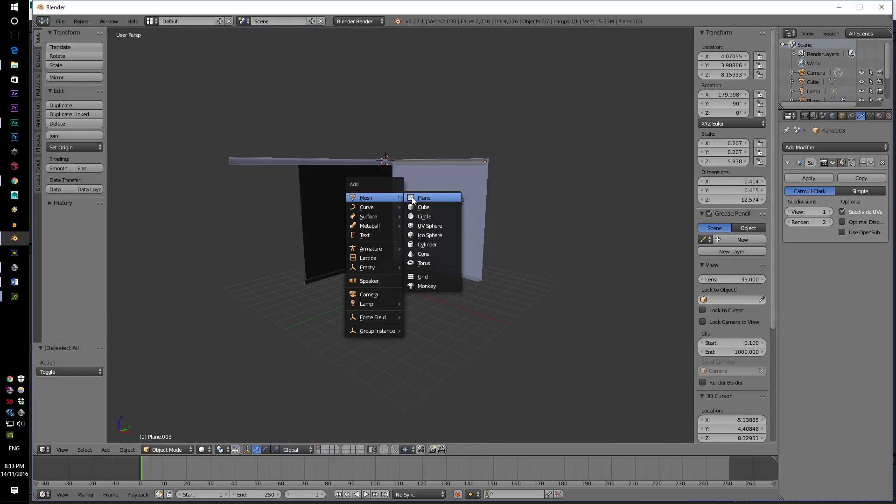
left_click(412, 199)
key("g")
left_click(431, 331)
Position the new plane at floor height, about 0.171 in Z, and scale it into a floor about 23 units square.
key("KP_1")
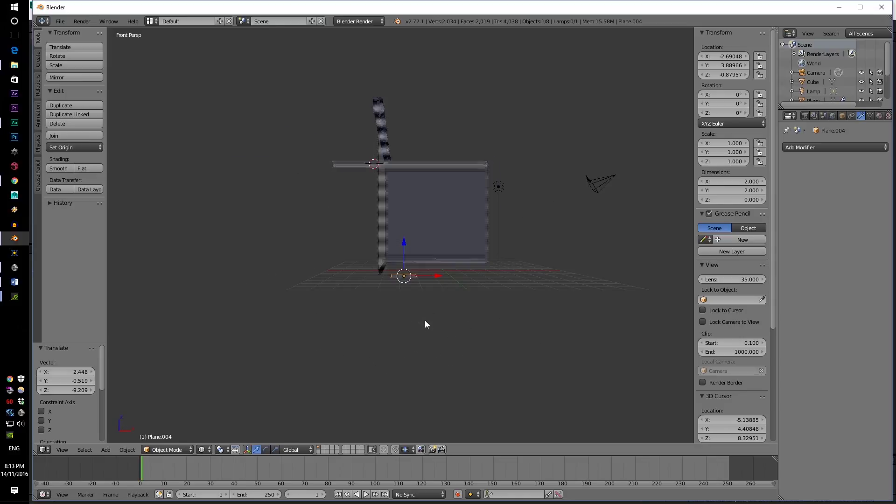
key("KP_5")
key("z")
scroll(425, 320, "up", 7)
middle_click_drag(489, 287, 412, 260, "shift")
key("g")
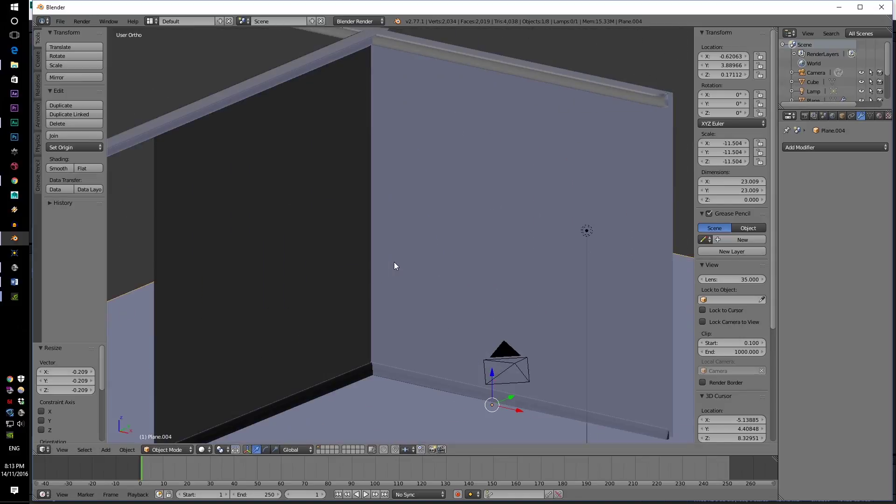
Open the back wall's skirting board in Edit Mode and box-select the vertices at its free end in wireframe.
key("a")
middle_click_drag(392, 266, 435, 238)
middle_click_drag(435, 239, 317, 238, "shift")
scroll(513, 289, "up", 3)
right_click(619, 354)
middle_click_drag(619, 353, 436, 299, "shift")
right_click(372, 306)
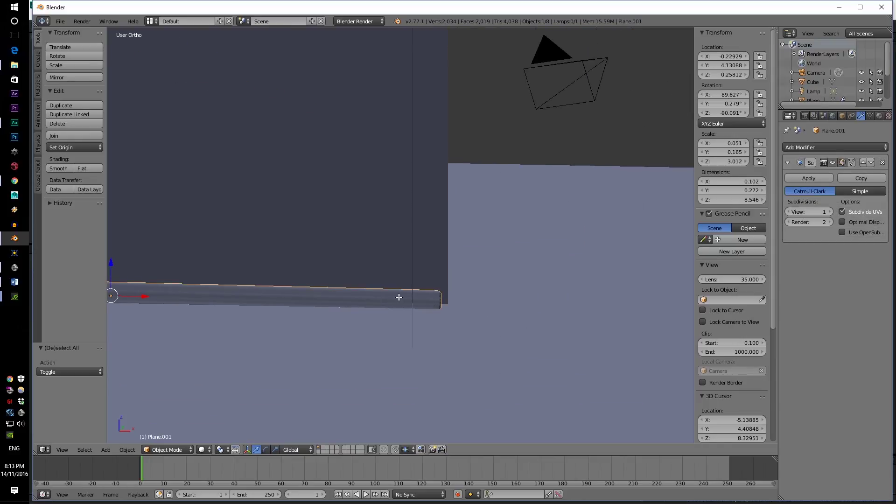
key("Tab")
key("z")
scroll(466, 302, "up", 2)
key("b")
left_click_drag(500, 303, 448, 360)
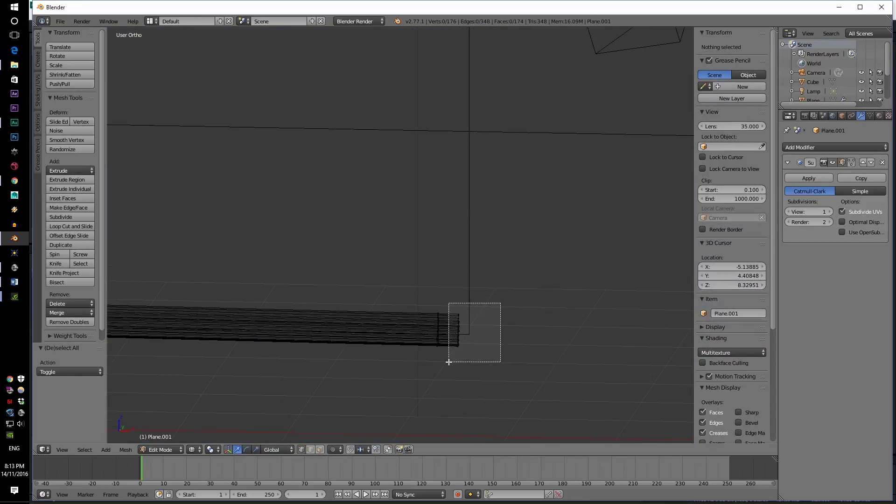
Move the skirting's end vertices 0.038 in X, extend them to the wall's edge and return to Object Mode.
key("z")
key("g")
key("x")
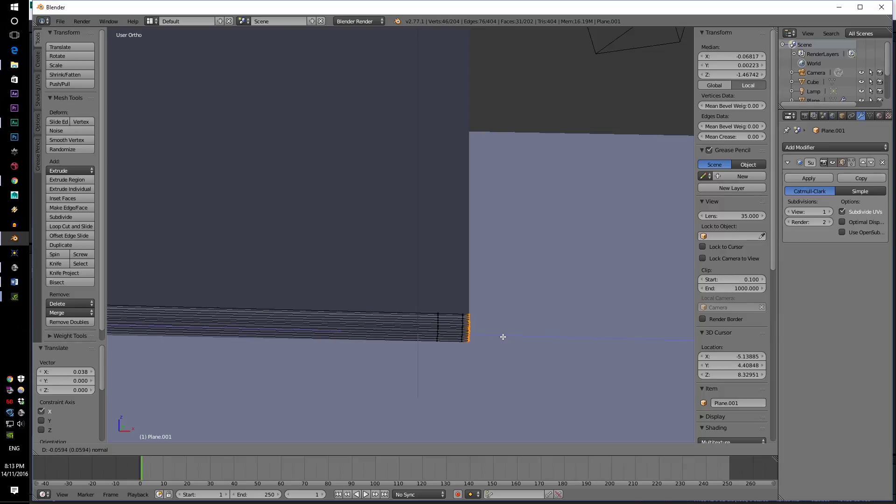
left_click(503, 336)
key("Tab")
Open the wall mesh in Edit Mode and select all its geometry in a front wireframe view.
scroll(502, 335, "down", 5)
middle_click_drag(464, 236, 378, 300, "shift")
right_click(339, 243)
key("Tab")
key("KP_1")
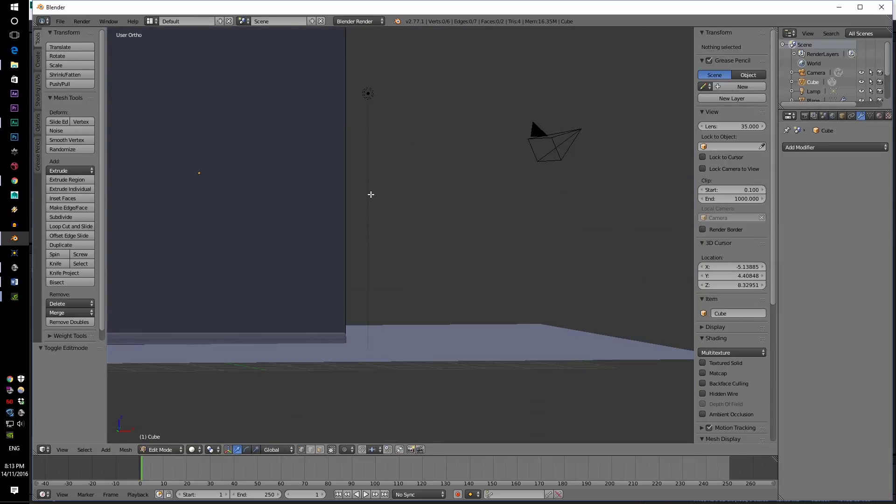
key("z")
scroll(347, 202, "down", 4)
middle_click_drag(348, 221, 372, 234, "shift")
key("a")
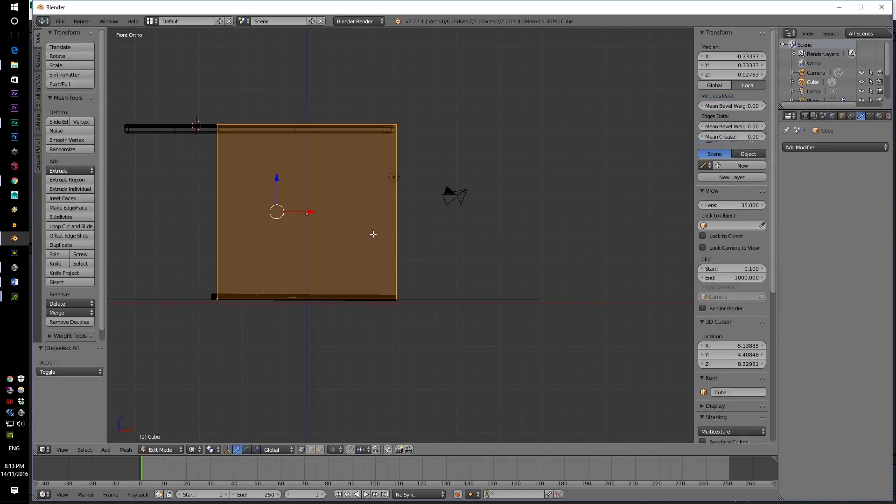
Add one horizontal loop cut around the walls and raise it to a median Z of about 0.350.
key("ctrl+r")
left_click(377, 201)
key("g")
key("z")
left_click(364, 170)
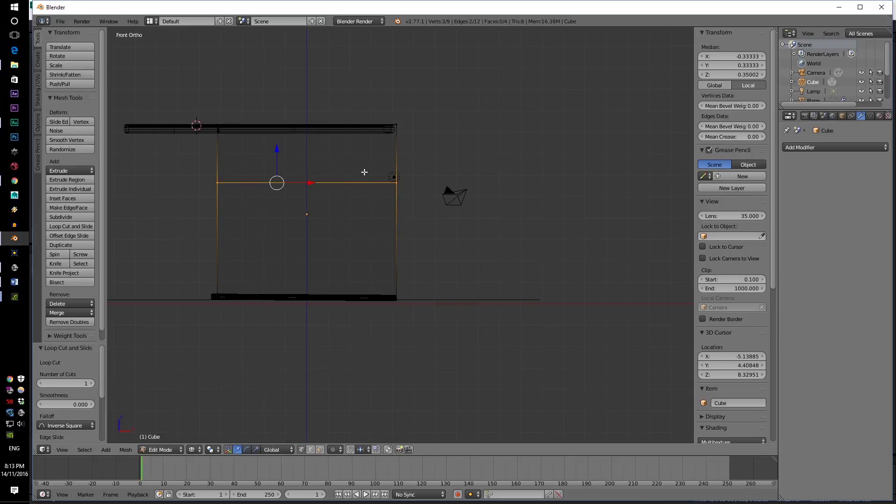
Extrude the back wall's upper free-end edge about 2.156 along X, and extrude the resulting edge again along X.
scroll(406, 209, "up", 3)
key("a")
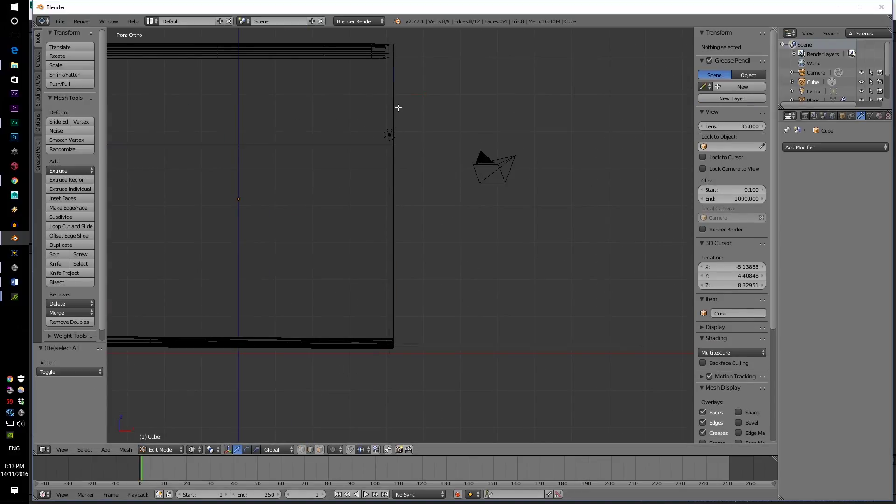
right_click(399, 107)
key("e")
key("x")
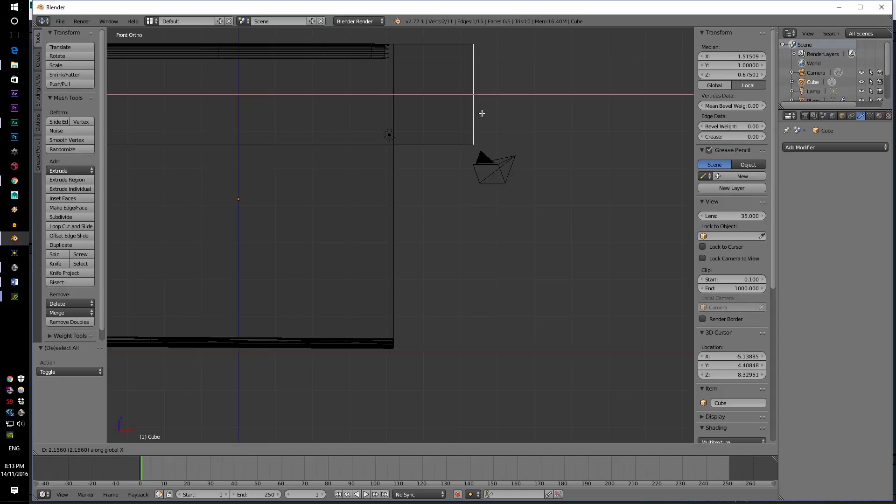
left_click(482, 114)
key("e")
key("x")
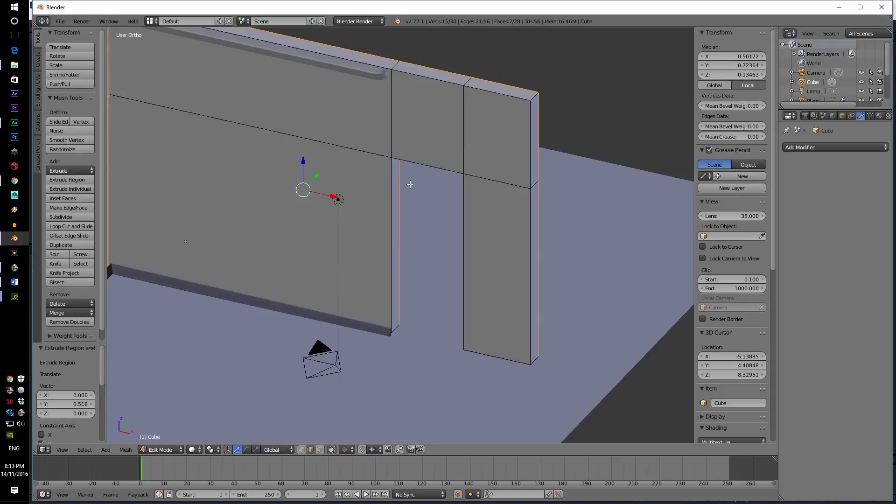
Move the skirting's end vertices -0.197 along X, away from the doorway, and return to Object Mode.
middle_click_drag(411, 184, 402, 222)
scroll(403, 222, "up", 3)
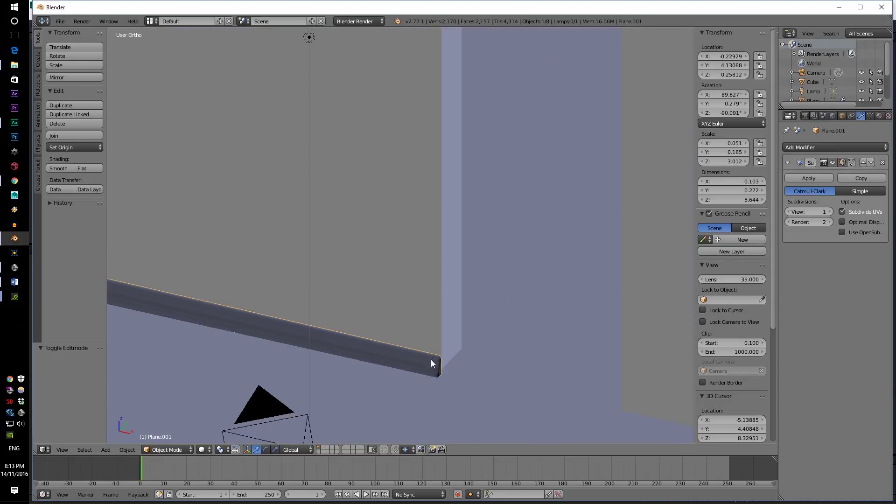
key("Tab")
key("a")
key("z")
key("b")
left_click_drag(427, 390, 455, 350)
key("z")
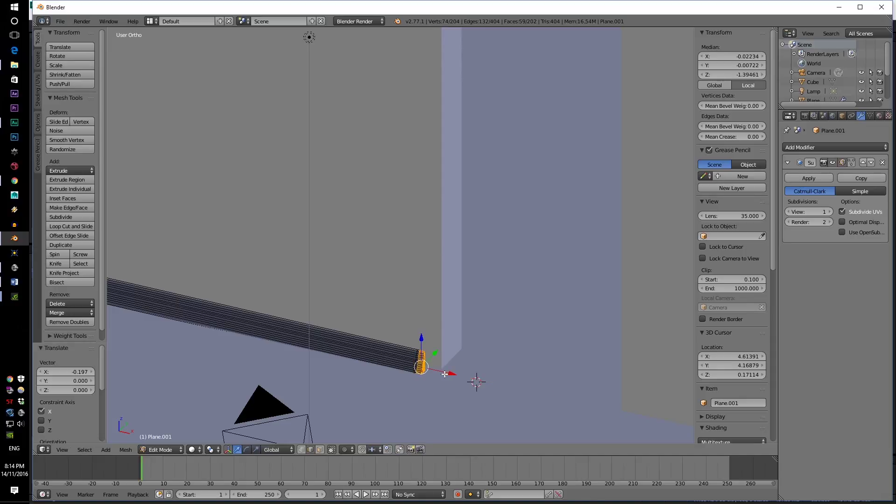
key("a")
scroll(425, 234, "down", 4)
middle_click_drag(422, 210, 412, 267, "shift")
key("Tab")
Edit the wall mesh, extruding the doorway's jamb face 0.065 into the opening and the resulting strip's room-side face 0.058 outward.
scroll(411, 262, "up", 5)
right_click(410, 223)
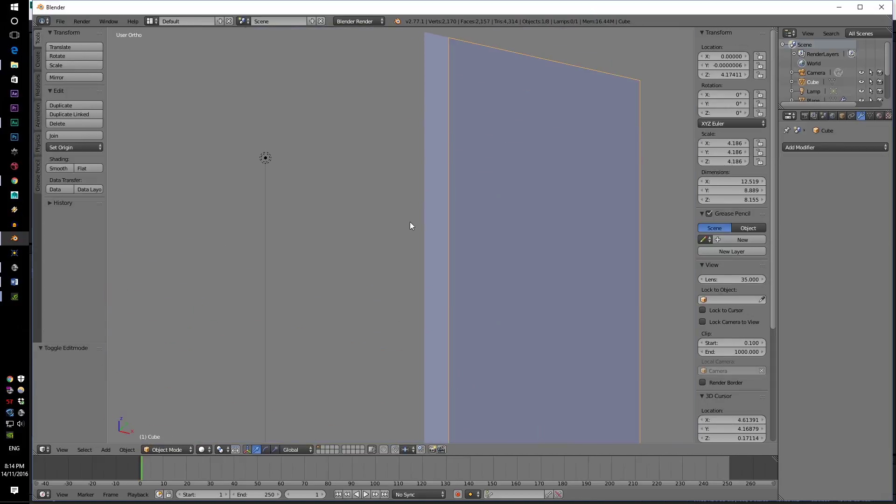
key("Tab")
key("Tab")
scroll(433, 270, "down", 5)
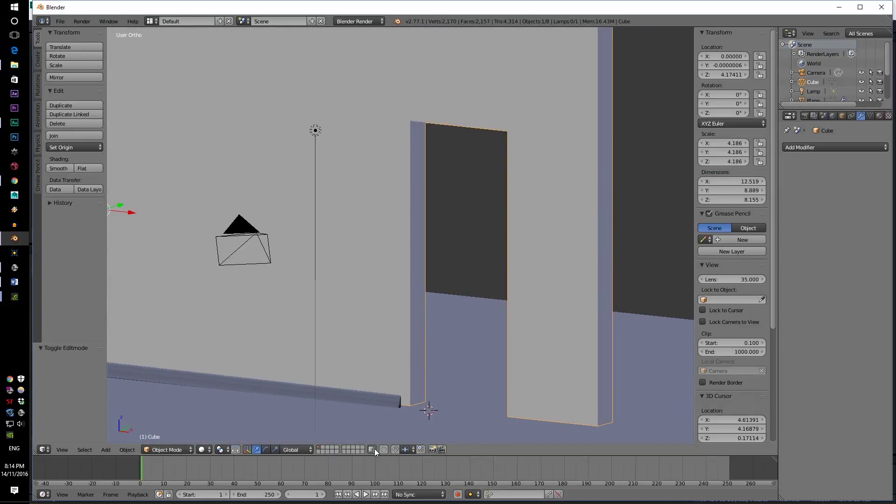
key("Tab")
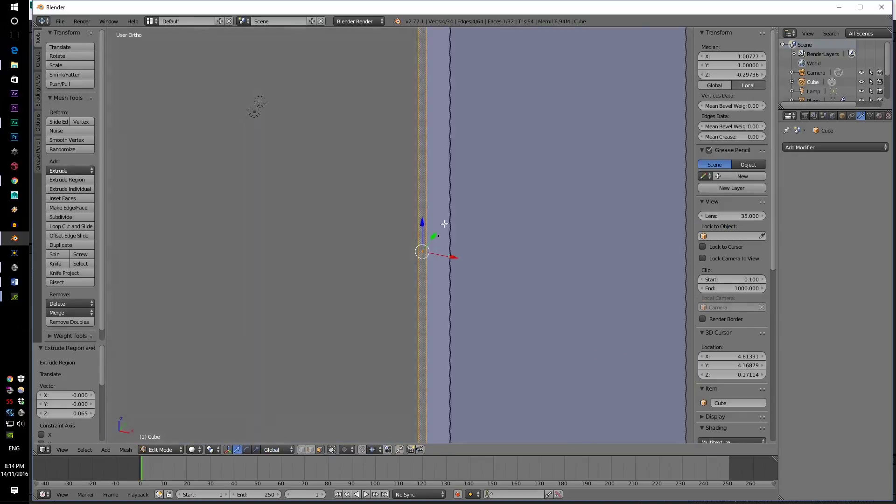
middle_click_drag(444, 223, 432, 263)
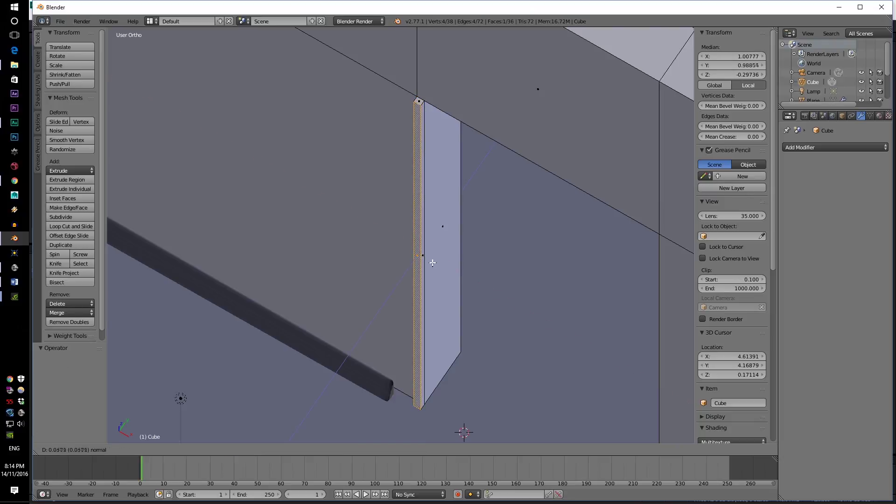
left_click(432, 262)
Extrude the jamb trim's side face 0.184 along the wall, extrude its rear counterpart outward, and return to Object Mode in perspective view.
middle_click_drag(433, 262, 419, 223)
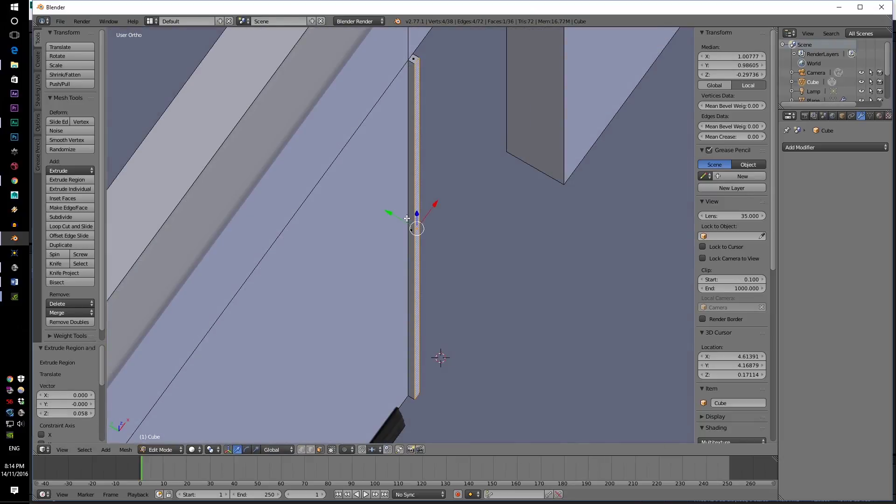
right_click(411, 217)
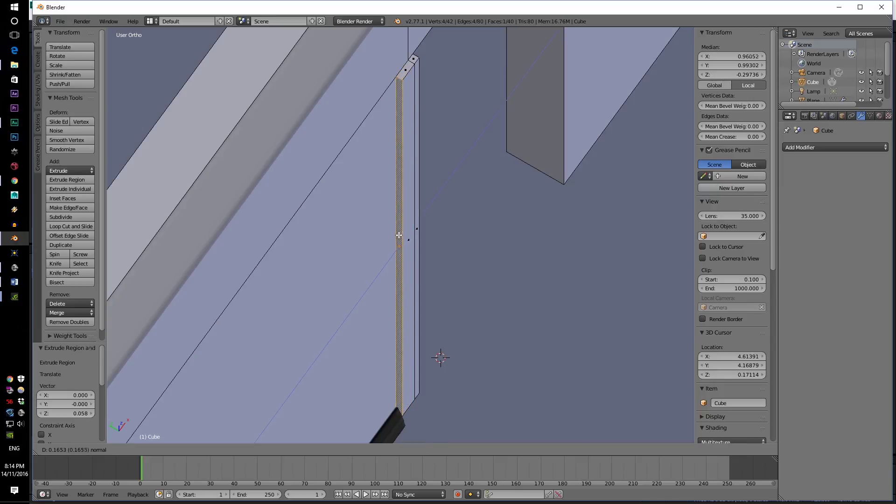
middle_click_drag(398, 236, 308, 246)
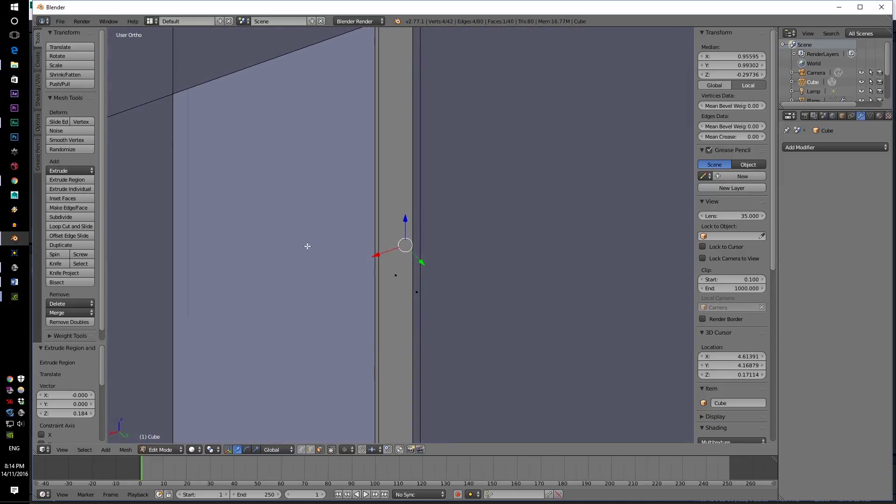
left_click(418, 297)
middle_click_drag(436, 292, 397, 198)
key("Tab")
key("Tab")
key("Tab")
key("KP_5")
scroll(407, 192, "down", 6)
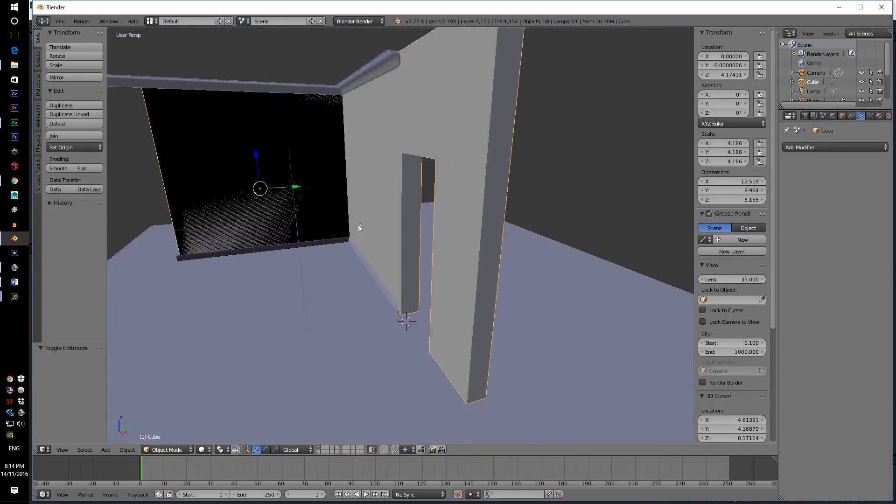
Extrude the jamb's inner face about 0.040 further into the doorway and return to Object Mode.
middle_click_drag(343, 253, 357, 241)
key("Tab")
scroll(358, 241, "up", 6)
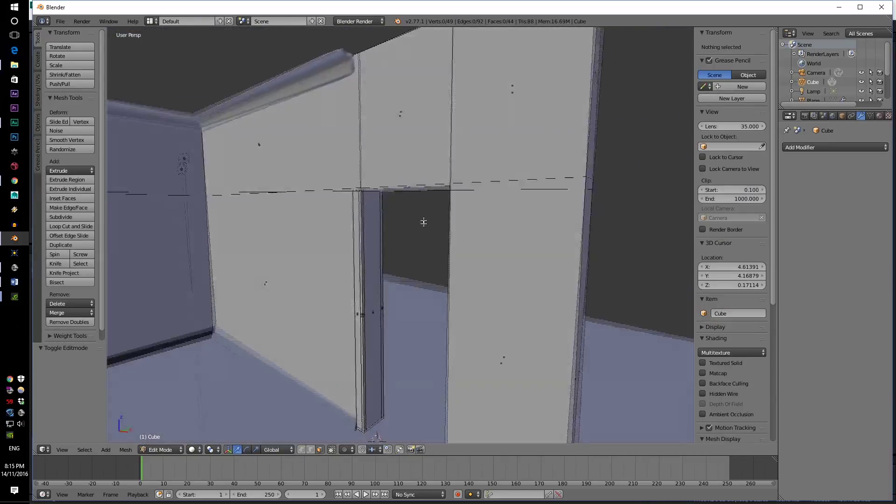
mouse_move(376, 212)
middle_mouse_down()
mouse_move(376, 200)
mouse_move(358, 274)
mouse_move(430, 304)
mouse_move(330, 248)
middle_mouse_up()
scroll(369, 221, "down", 4)
right_click(372, 306)
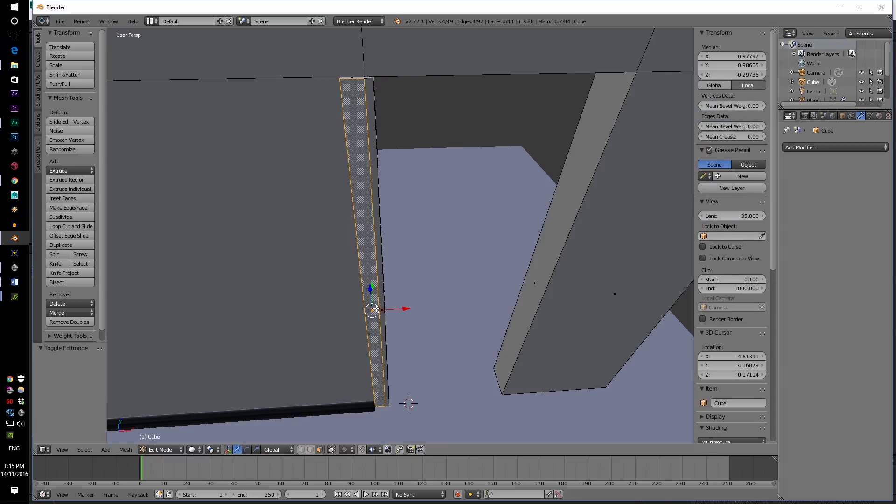
middle_click_drag(391, 296, 361, 293)
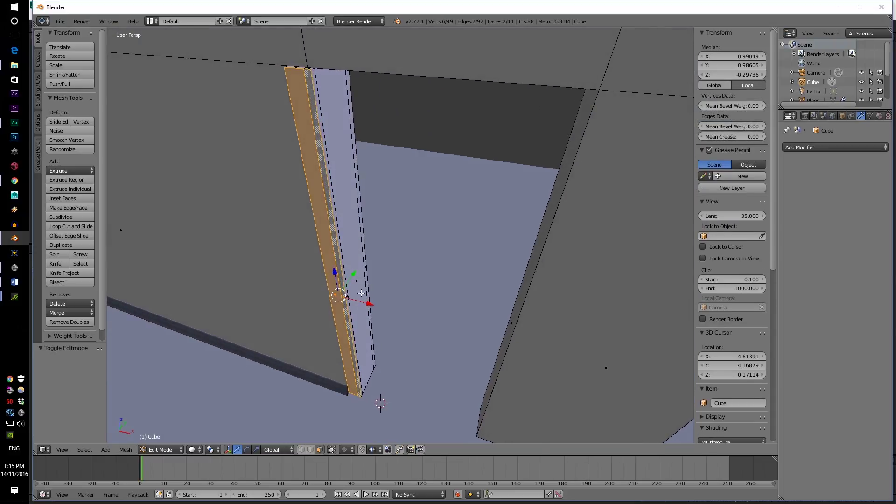
right_click(358, 266)
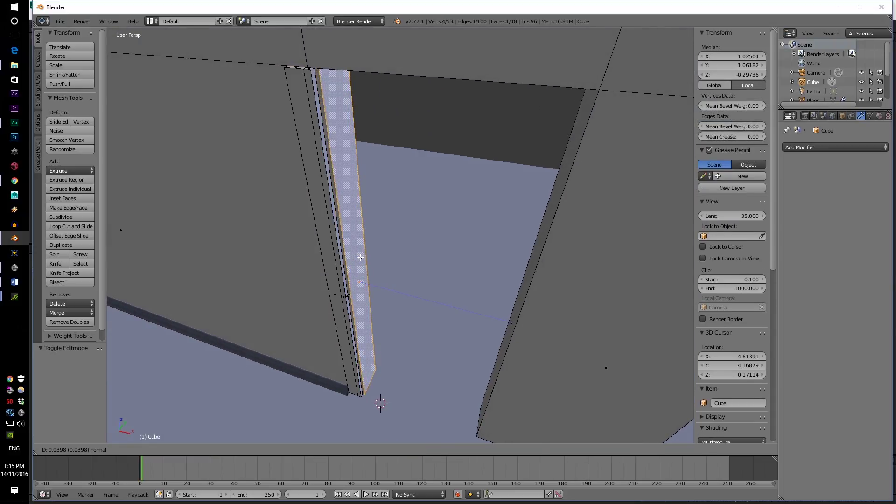
left_click(362, 257)
key("Tab")
middle_click_drag(360, 254, 383, 180)
scroll(382, 180, "down", 4)
scroll(370, 226, "up", 3)
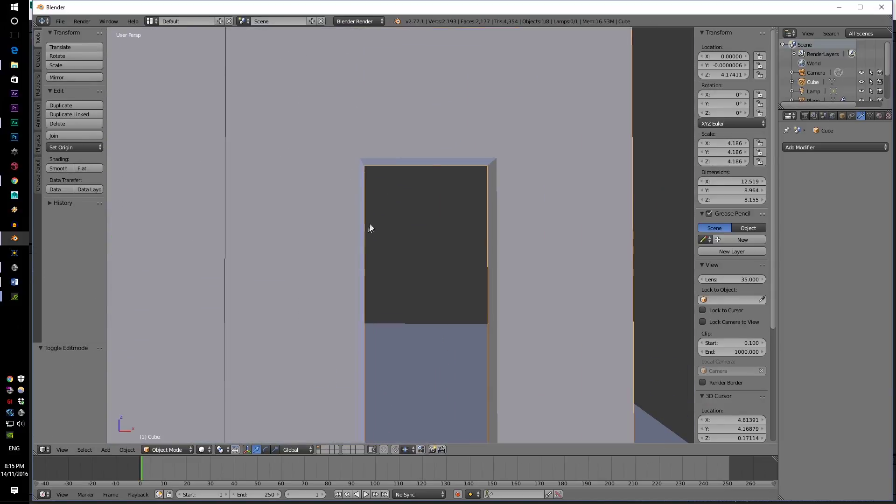
Add one horizontal loop cut around the walls just above the doorway, at a median Z of about 0.410.
middle_click_drag(371, 227, 363, 171)
key("Tab")
key("a")
key("a")
key("ctrl+r")
left_click(370, 177)
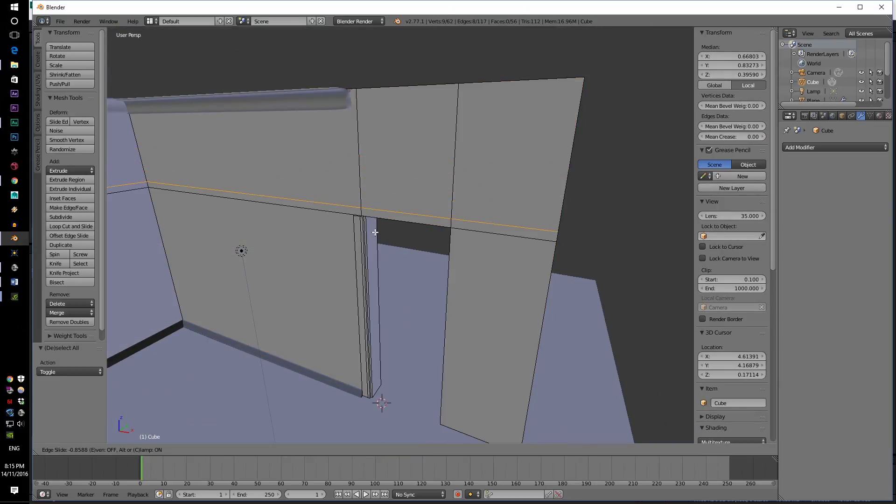
left_click(374, 229)
scroll(379, 225, "up", 5)
mouse_move(380, 224)
middle_mouse_down()
mouse_move(372, 262)
mouse_move(367, 226)
middle_mouse_up()
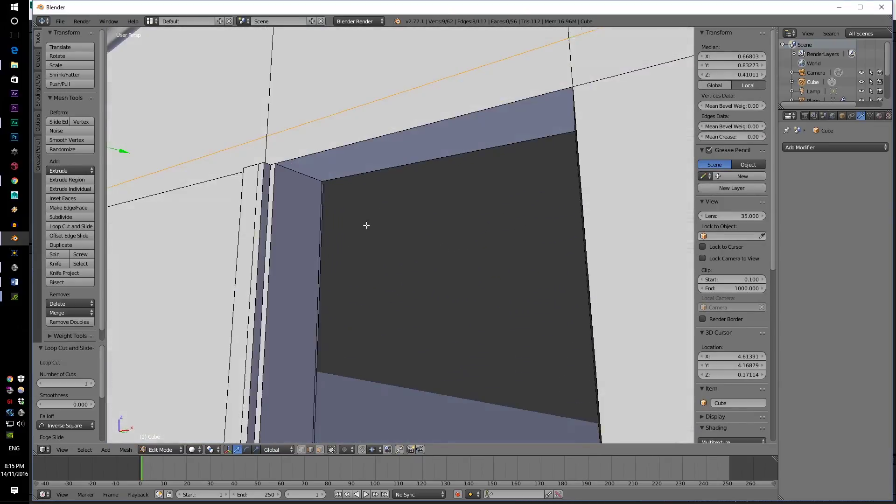
Extrude the underside of the doorway's lintel 0.055 downward and the resulting strip's room-side face 0.050 outward.
left_click(319, 450)
right_click(358, 157)
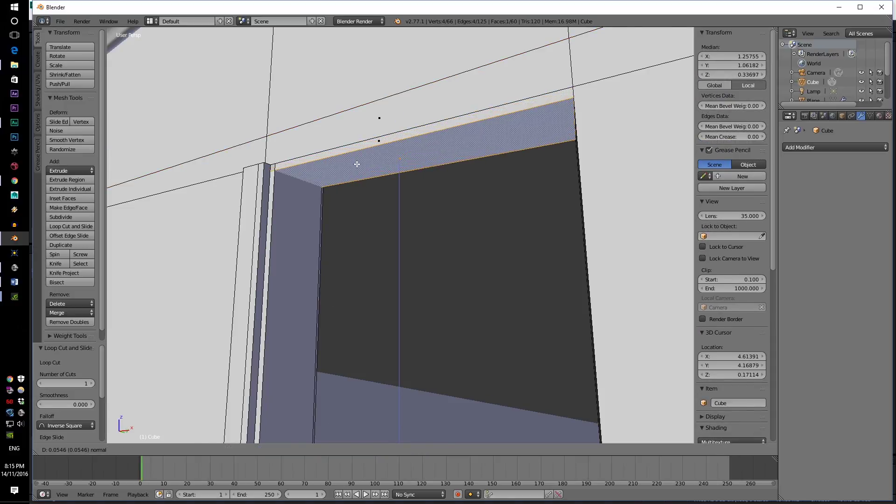
right_click(377, 139)
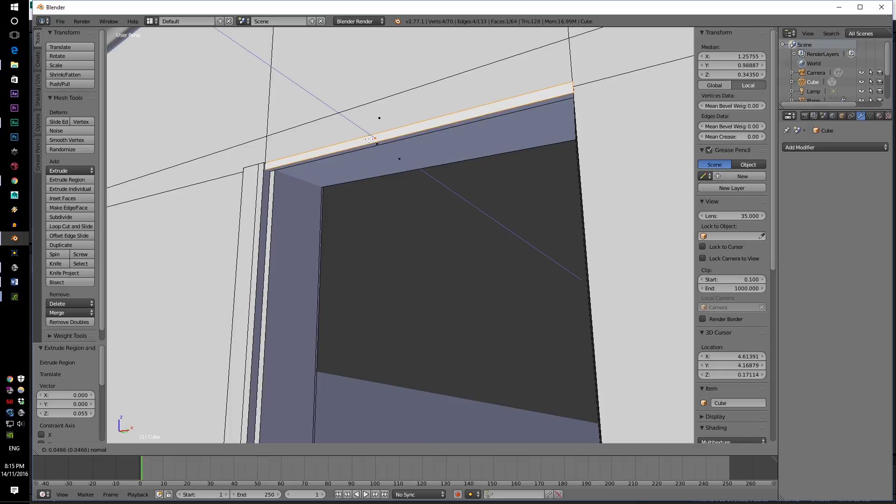
middle_click_drag(369, 139, 353, 282)
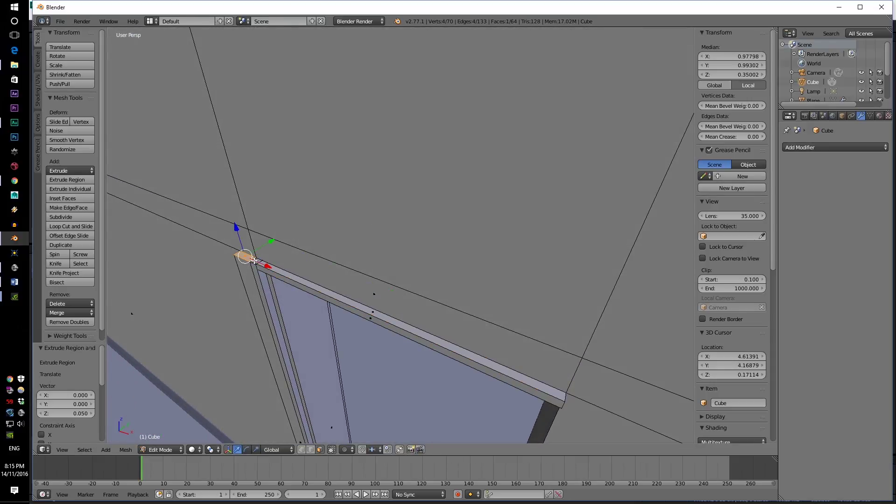
Extrude the trim faces at the doorway's upper corners and head to continue the raised frame around the opening.
left_click(310, 233)
middle_click_drag(311, 234, 411, 224)
key("Tab")
key("Tab")
key("a")
right_click(395, 233, "shift")
key("e")
left_click(304, 191)
key("Tab")
Extrude the far jamb's inner face about 0.047 into the doorway and return to Object Mode.
middle_click_drag(304, 191, 441, 265)
key("Tab")
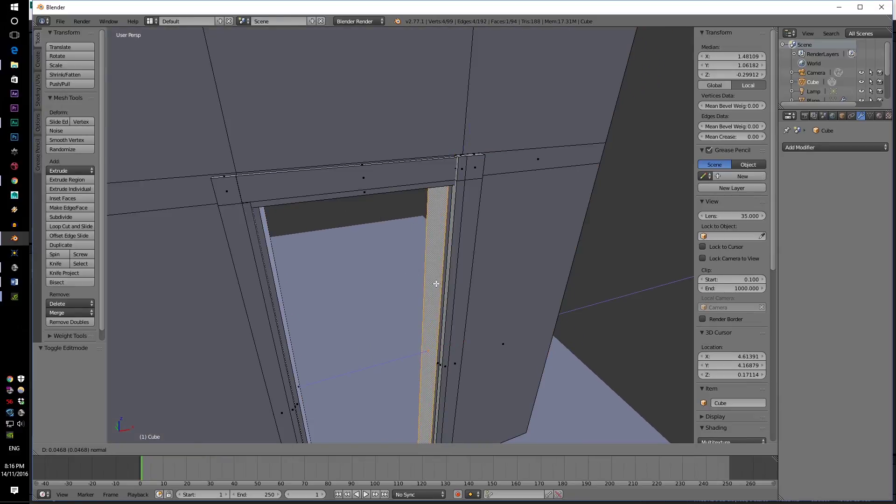
left_click(437, 284)
key("Tab")
mouse_move(437, 284)
middle_mouse_down()
mouse_move(376, 270)
mouse_move(384, 176)
mouse_move(366, 214)
mouse_move(379, 231)
middle_mouse_up()
scroll(366, 214, "down", 4)
Select all the door frame's geometry in a front wireframe view and separate it from the wall into its own object.
key("z")
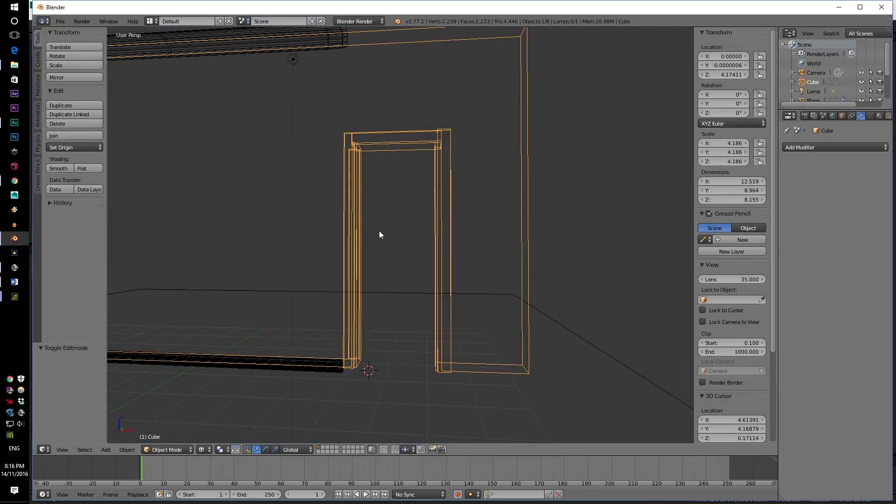
key("KP_1")
key("Tab")
key("a")
key("z")
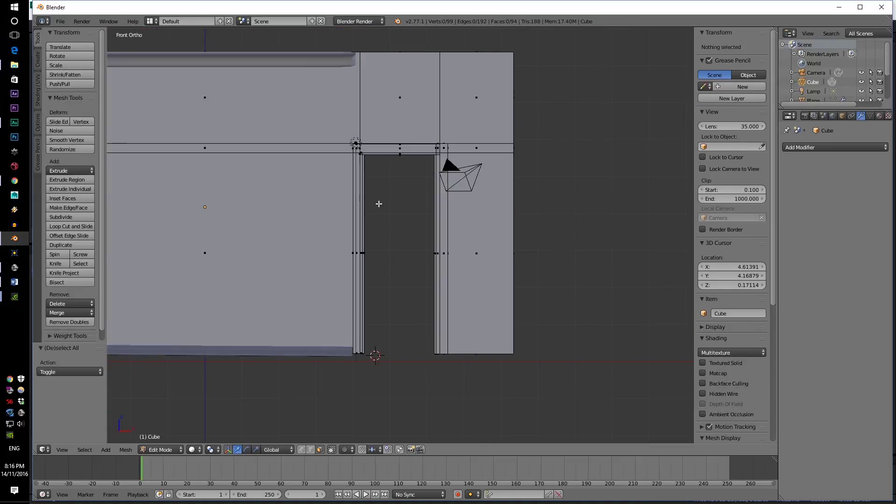
key("z")
key("b")
left_click_drag(312, 126, 461, 327)
left_click_drag(446, 377, 446, 377)
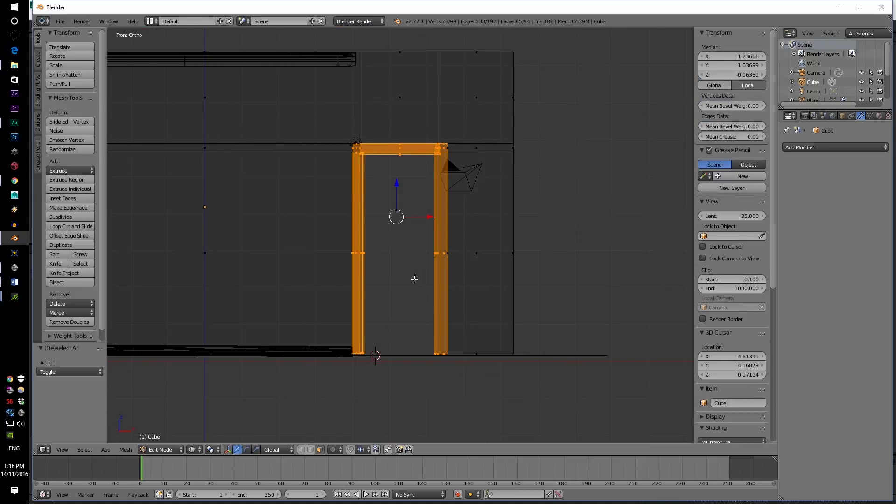
left_click(413, 263)
key("Tab")
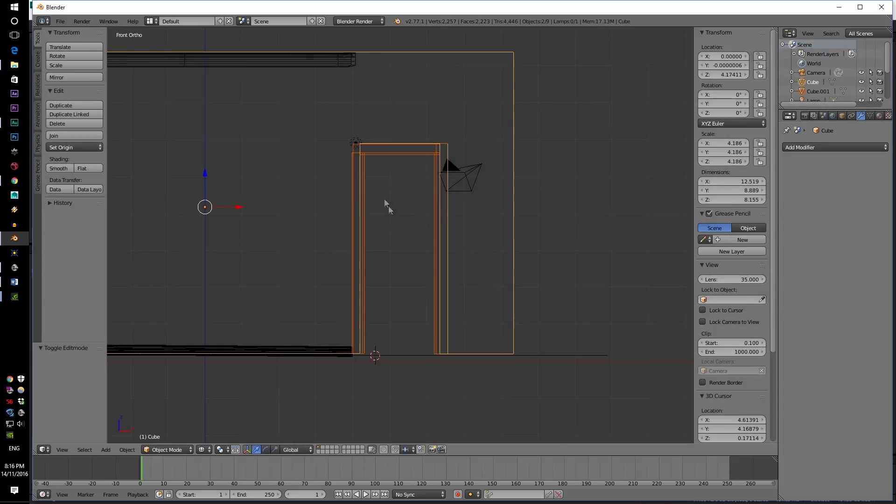
key("z")
Give the separated door frame a dark brown diffuse material and use the same material on the skirting boards and ceiling mouldings.
right_click(360, 164)
right_click(436, 156)
left_click(861, 116)
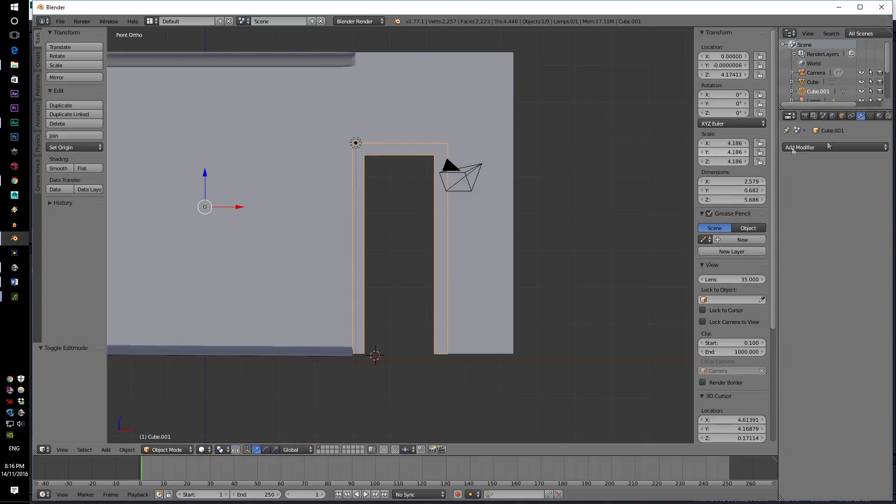
left_click(878, 117)
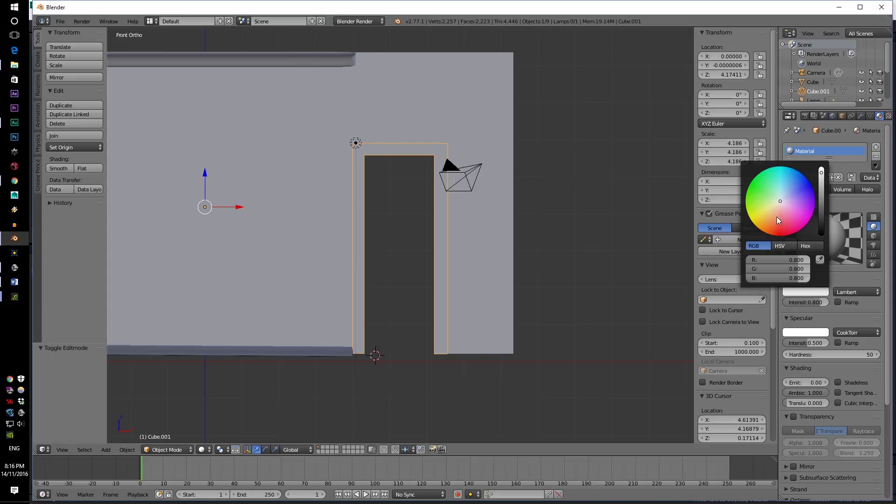
left_click(777, 217)
left_click(631, 135)
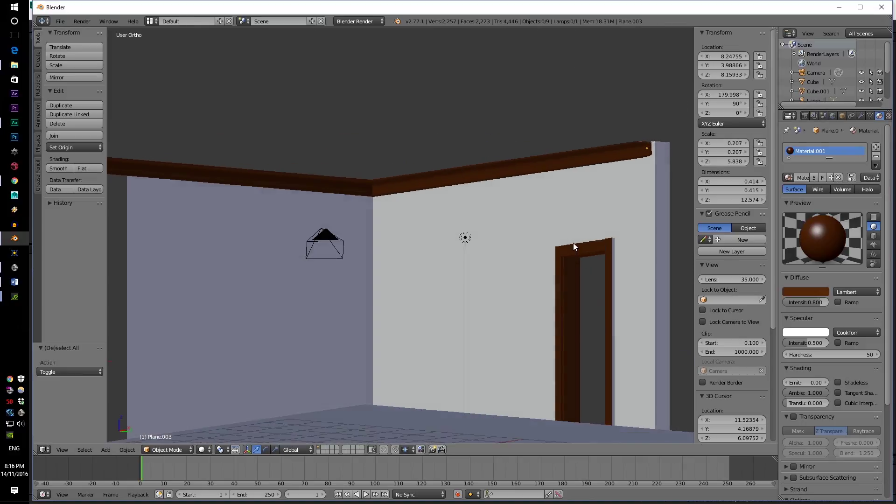
Examine the coloured door frame, skirting boards and ceiling mouldings from several angles, including where the skirting meets the frame.
middle_click_drag(573, 243, 490, 238)
scroll(514, 295, "up", 2)
scroll(490, 238, "up", 4)
middle_click_drag(528, 287, 477, 248)
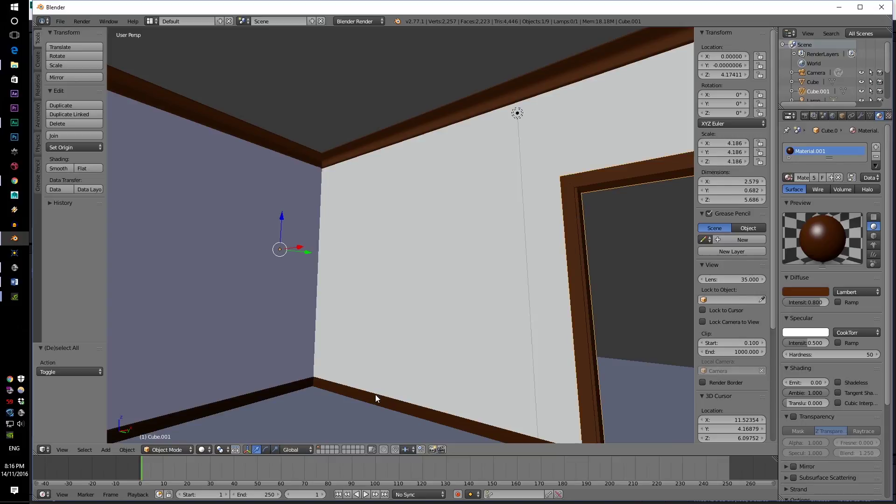
right_click(352, 401)
middle_click_drag(450, 360, 444, 338)
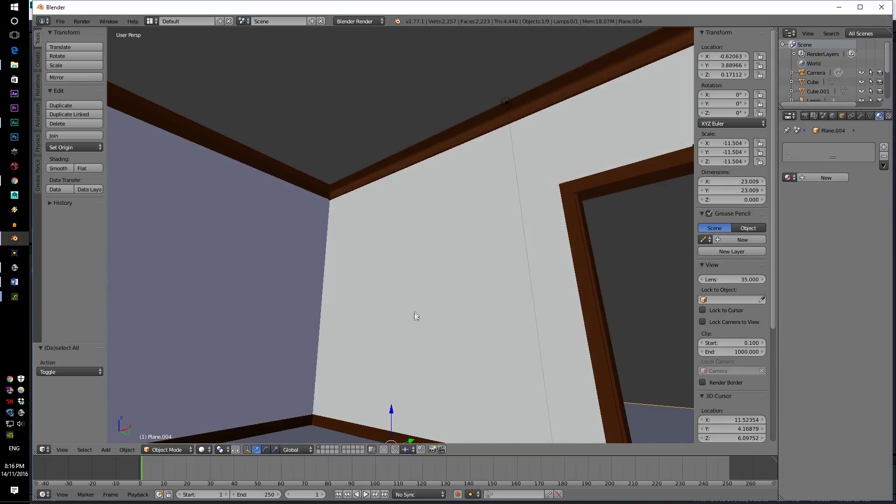
middle_click_drag(494, 254, 532, 308)
scroll(451, 268, "up", 3)
scroll(448, 307, "up", 3)
right_click(452, 303)
scroll(454, 300, "down", 4)
middle_click_drag(385, 311, 439, 205)
key("a")
scroll(478, 251, "down", 6)
scroll(475, 256, "up", 7)
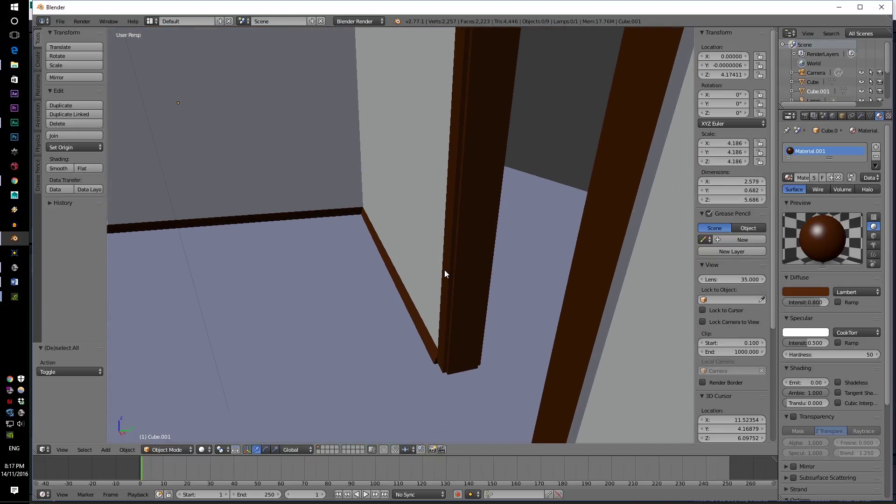
scroll(443, 274, "up", 2)
scroll(423, 284, "down", 6)
middle_click_drag(407, 281, 413, 273)
Give the floor plane a new material with a light green diffuse colour and deselect it.
right_click(637, 243)
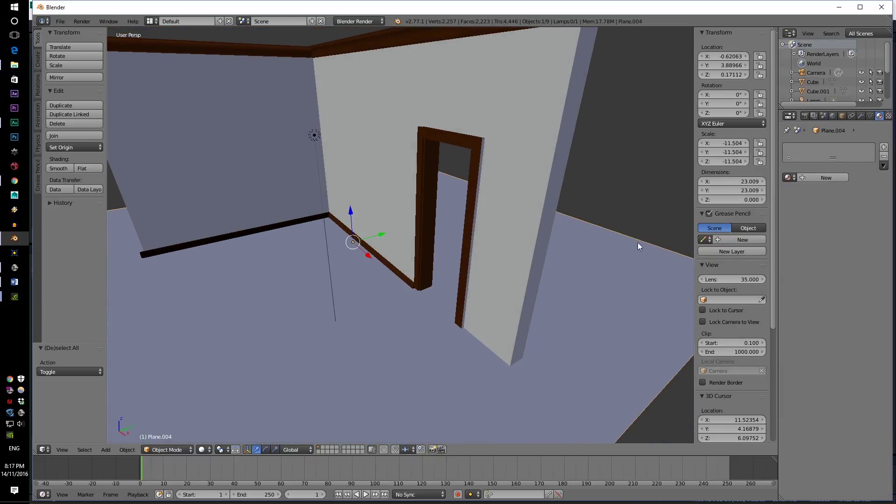
left_click(809, 178)
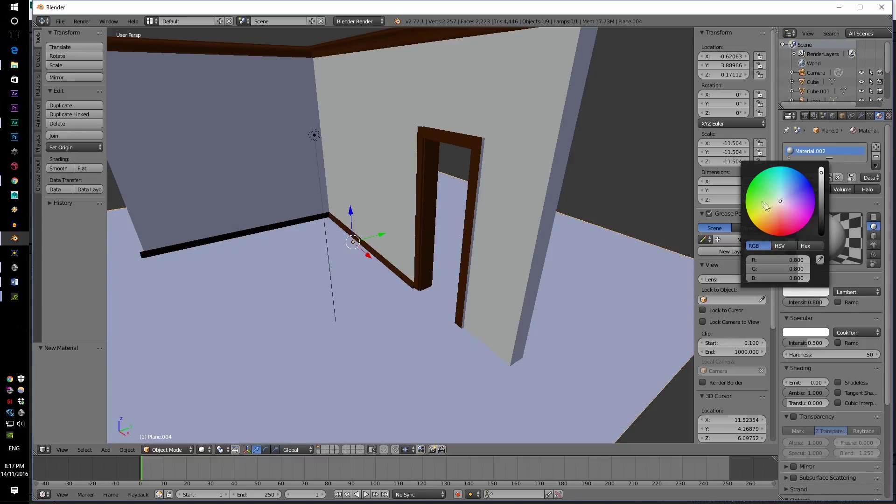
left_click_drag(762, 205, 763, 192)
middle_click_drag(520, 281, 544, 301)
key("a")
scroll(430, 279, "down", 4)
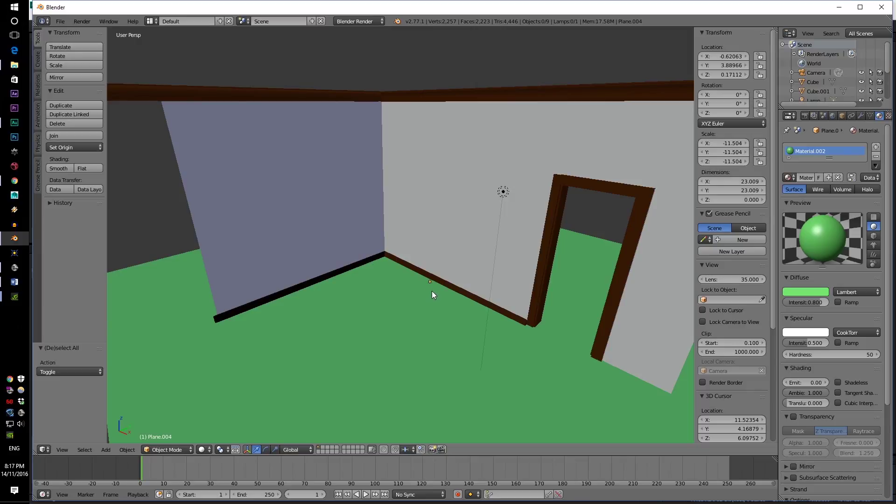
scroll(525, 280, "up", 4)
middle_click_drag(592, 257, 307, 309, "shift")
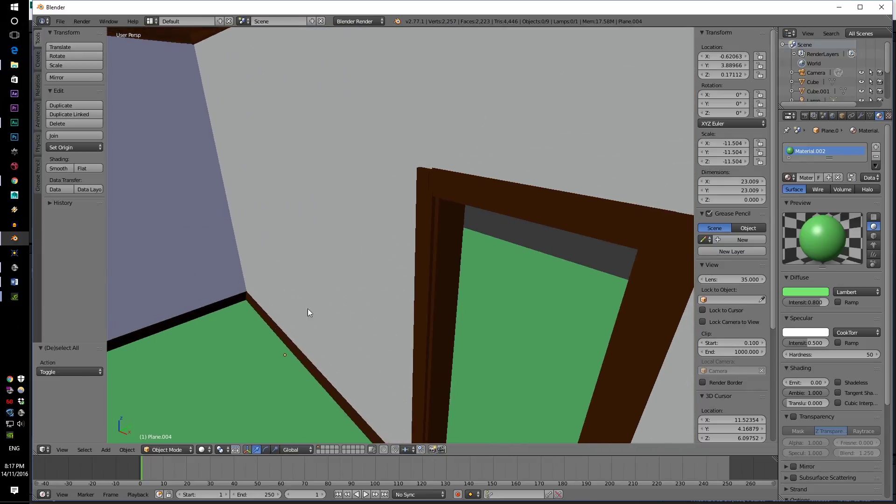
Open the existing room4.blend project from the My Room folder.
scroll(456, 232, "up", 1)
scroll(456, 232, "down", 2)
middle_click_drag(439, 253, 444, 225, "shift")
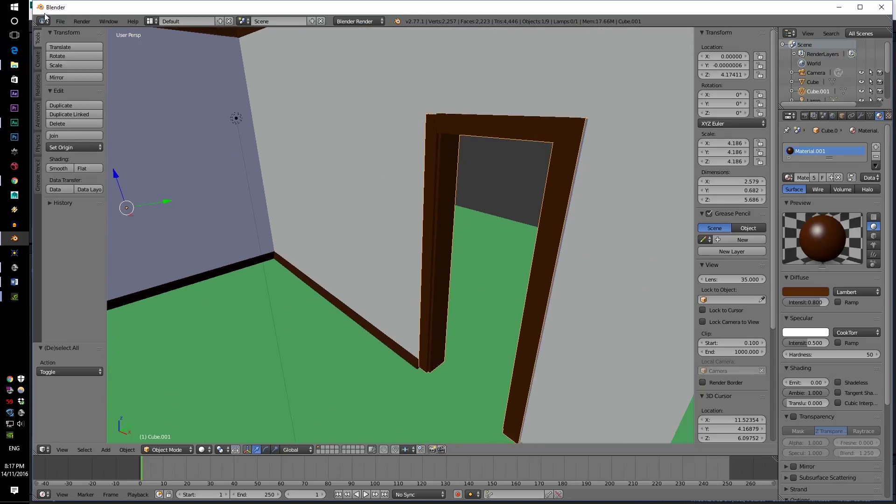
left_click(58, 21)
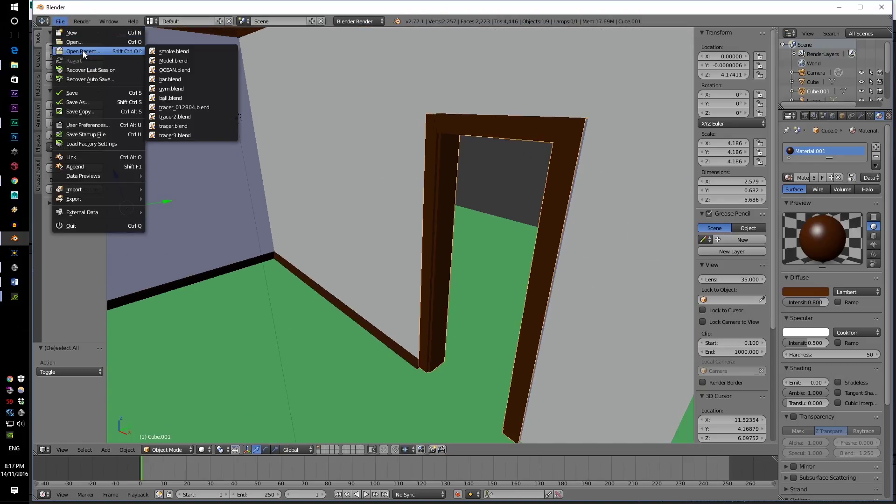
left_click(76, 42)
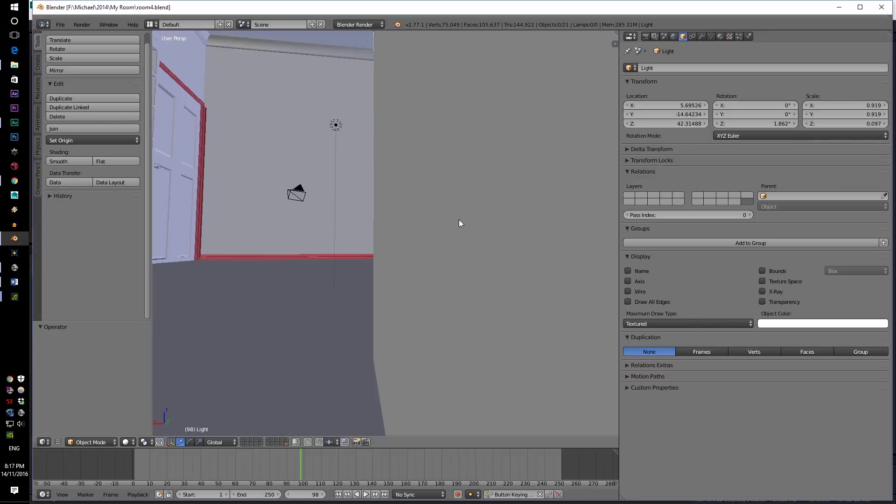
Deselect everything and examine the red window frame and its curtains inside the finished room.
middle_click_drag(401, 226, 419, 261)
key("a")
key("a")
scroll(420, 212, "up", 2)
scroll(437, 214, "down", 4)
scroll(479, 236, "up", 5)
middle_click_drag(478, 235, 443, 200)
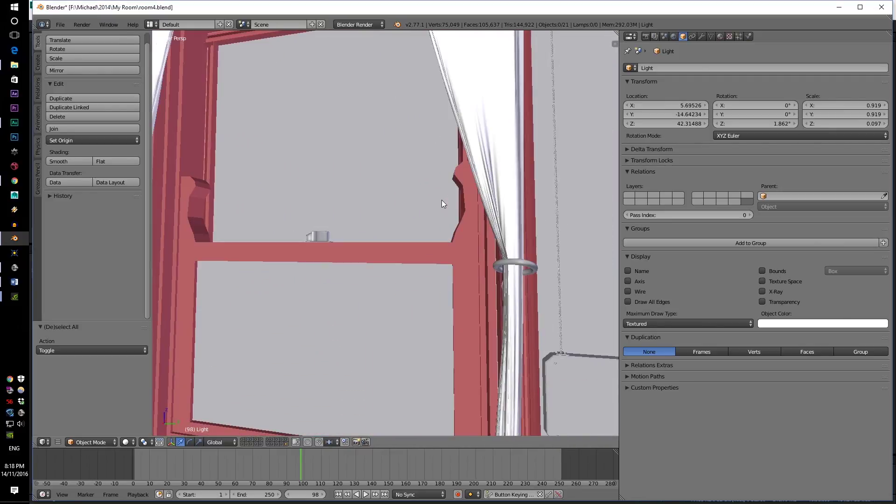
View individual scene layers separately and show all layers again.
key("3")
key("4")
key("5")
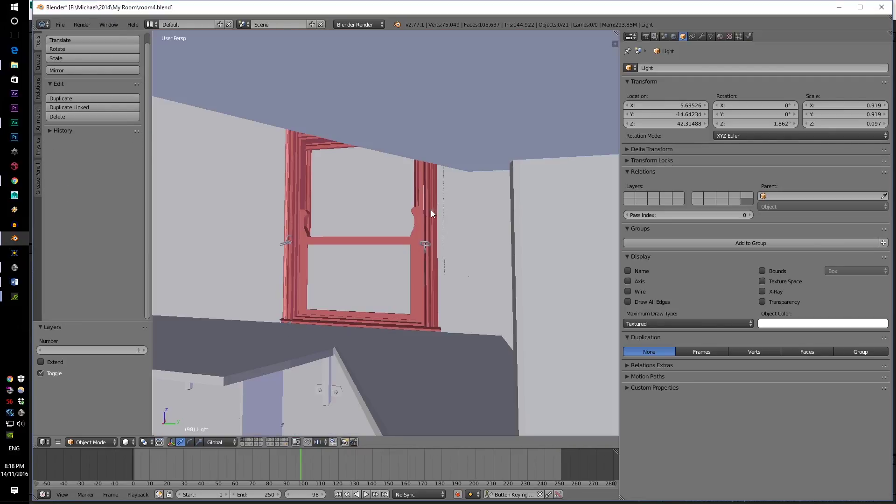
key("grave")
Walk through the room to examine the window's side trim, curtains and upper frame corner up close.
middle_click_drag(450, 240, 371, 223)
scroll(369, 236, "down", 5)
scroll(369, 236, "up", 5)
key("shift+f")
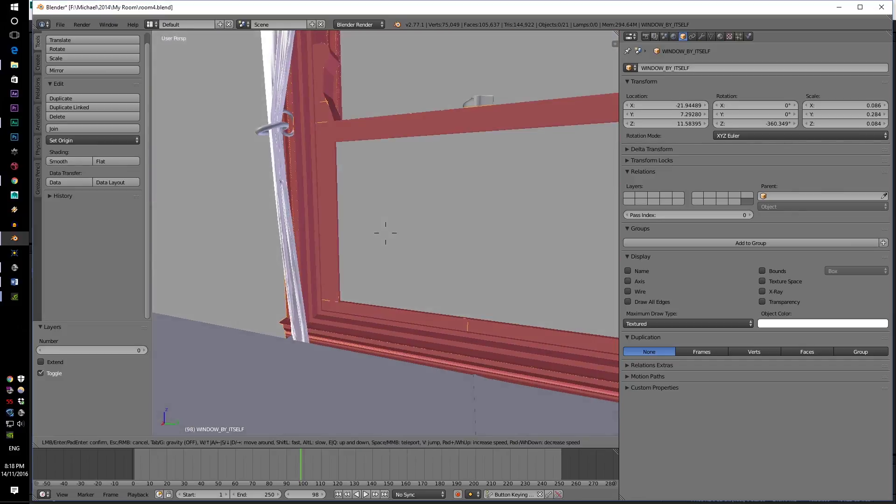
key("w")
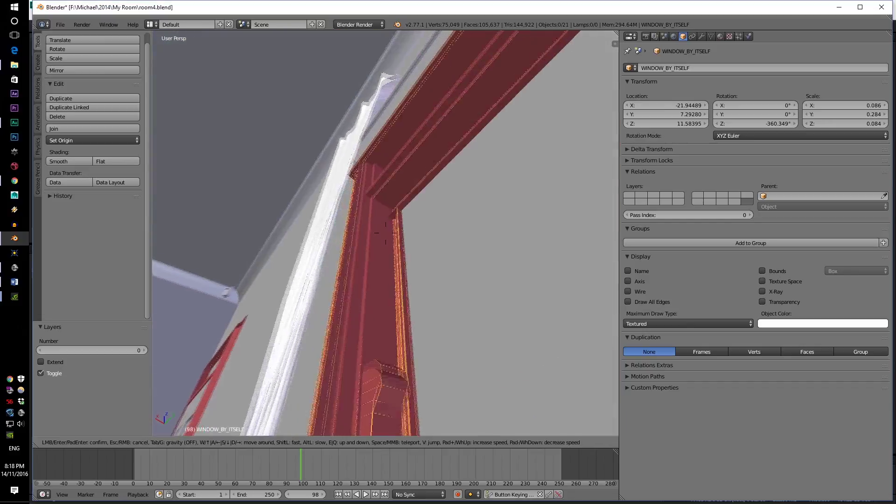
key("s")
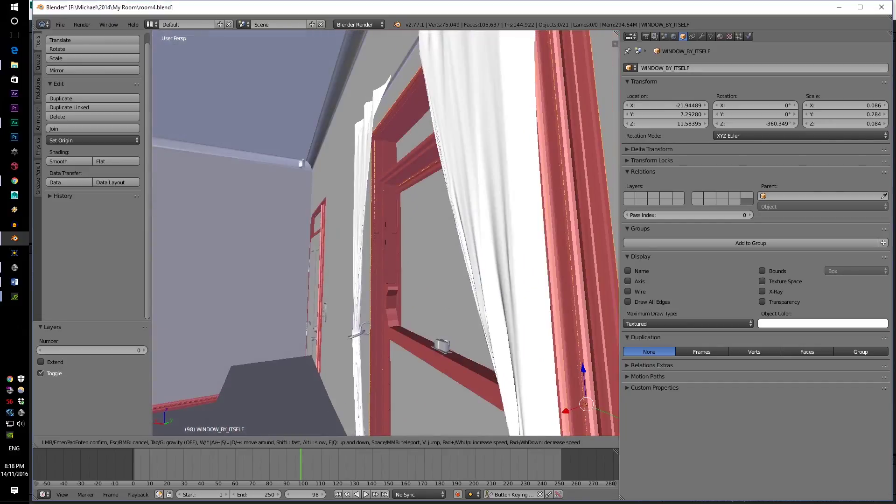
key("w")
key("w")
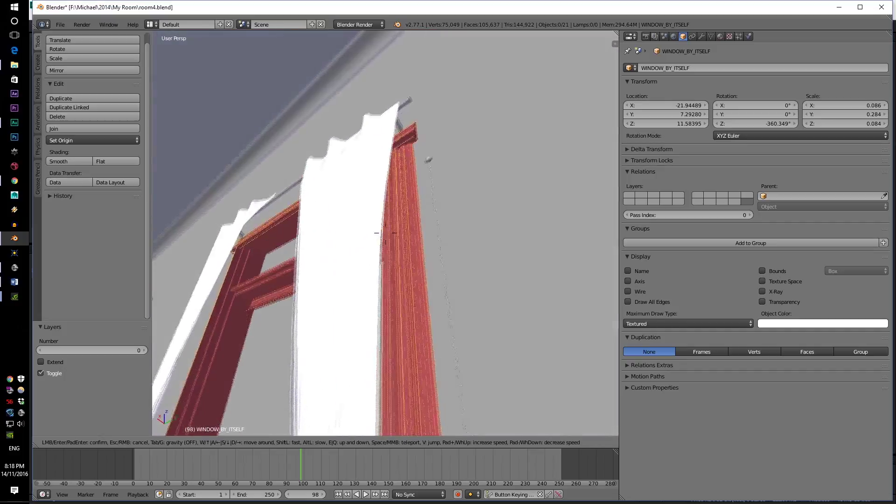
key("s")
key("w")
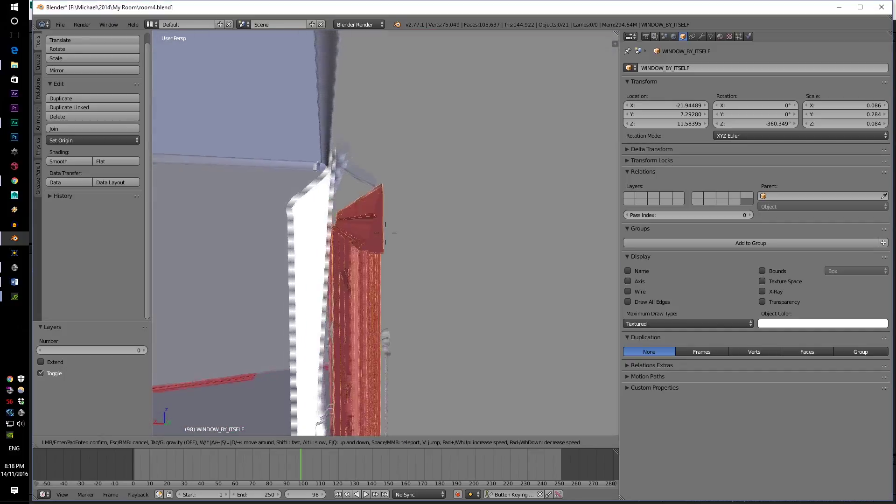
key("s")
key("w")
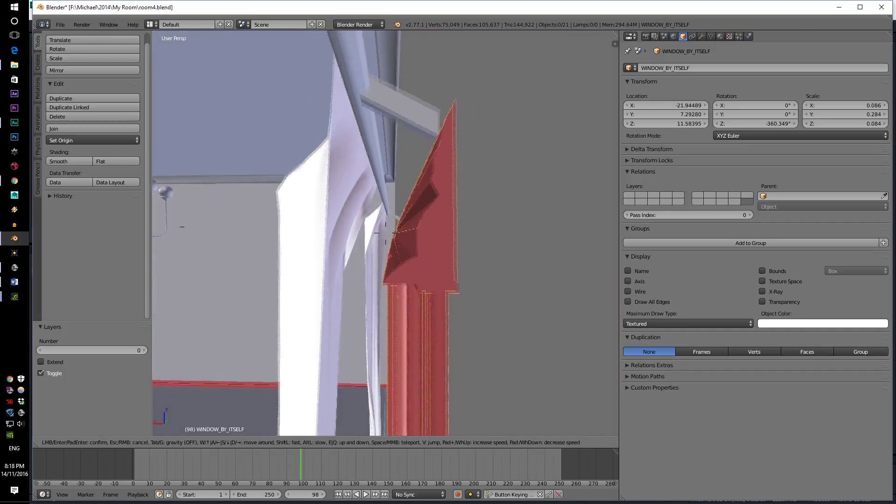
Walk up to the sash lock on the window's middle rail and examine it along with the lower frame and sill.
key("w")
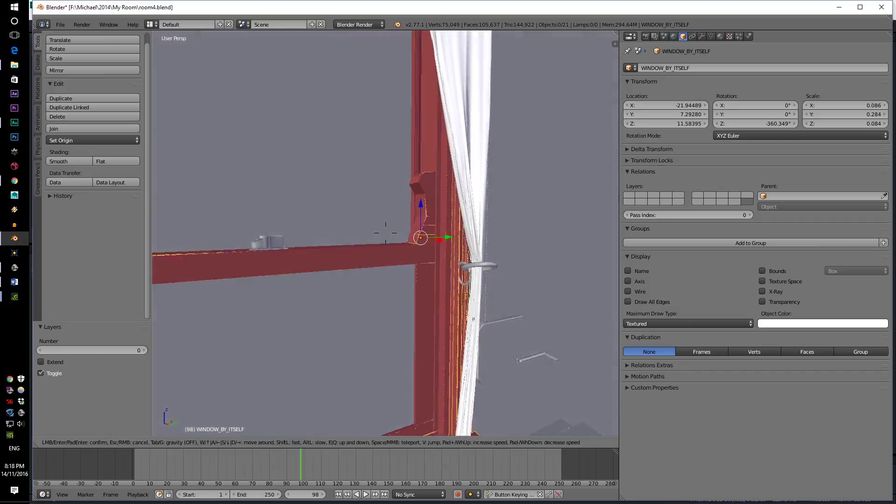
key("w")
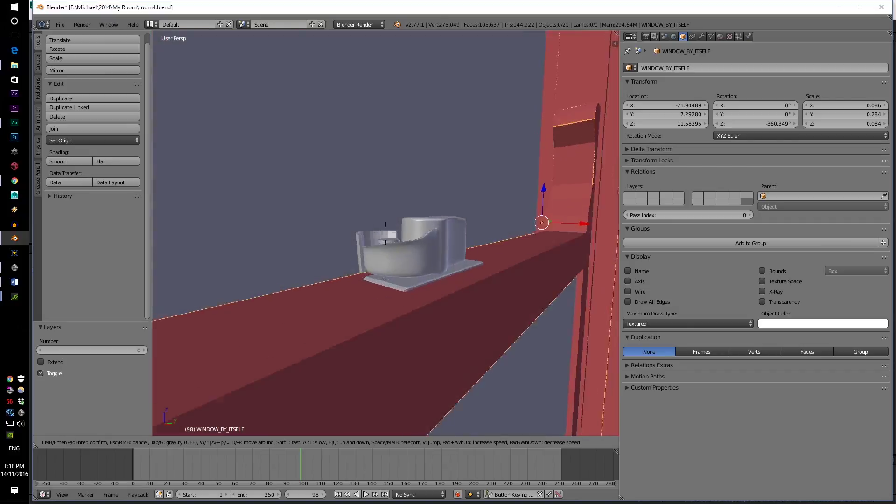
key("d")
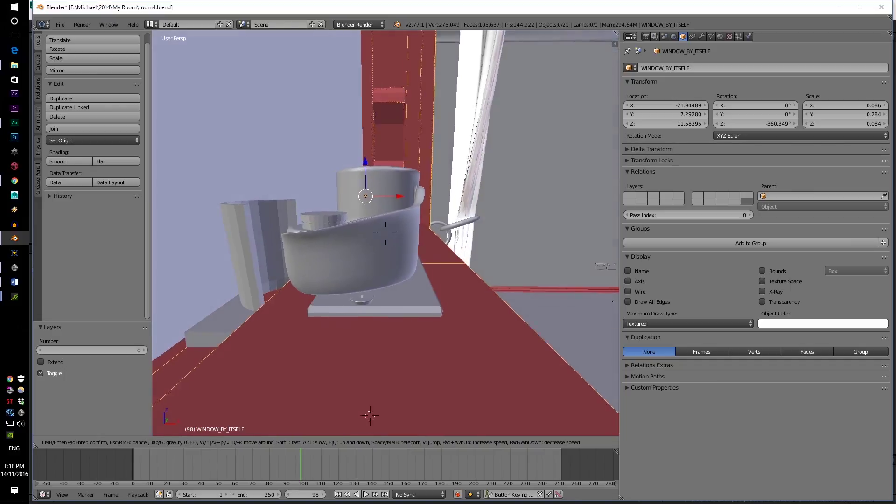
key("a")
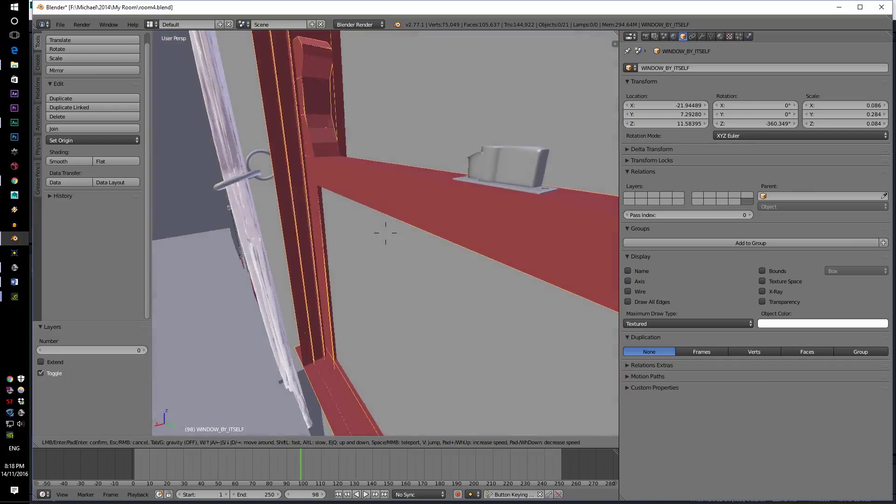
key("w")
key("a")
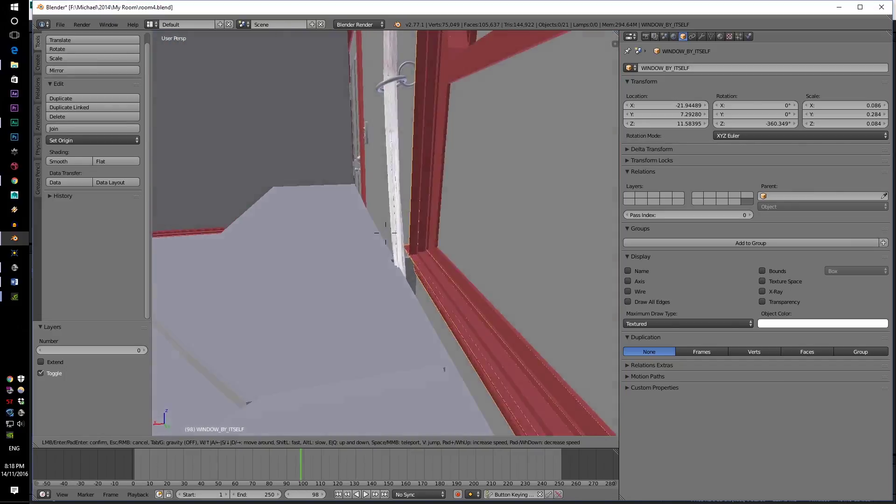
key("w")
key("d")
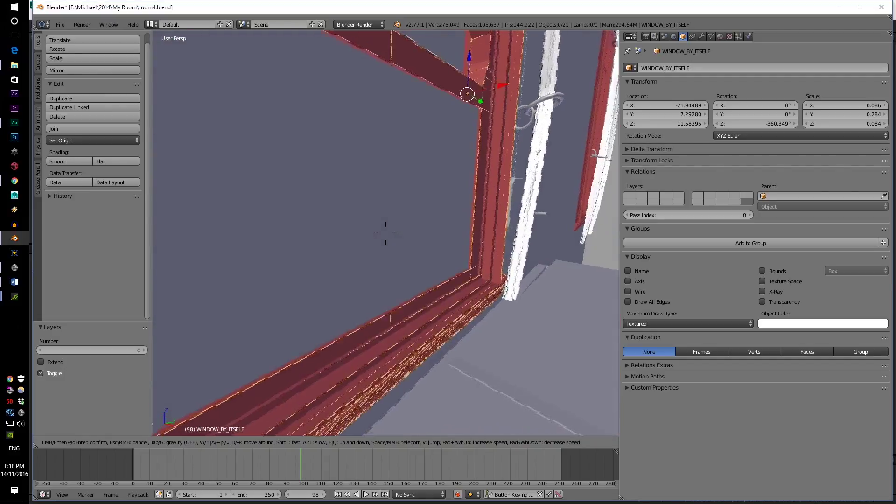
left_click(386, 233)
Show only the first layer, select the window's lower sash and inspect the window in wireframe and solid shading.
key("1")
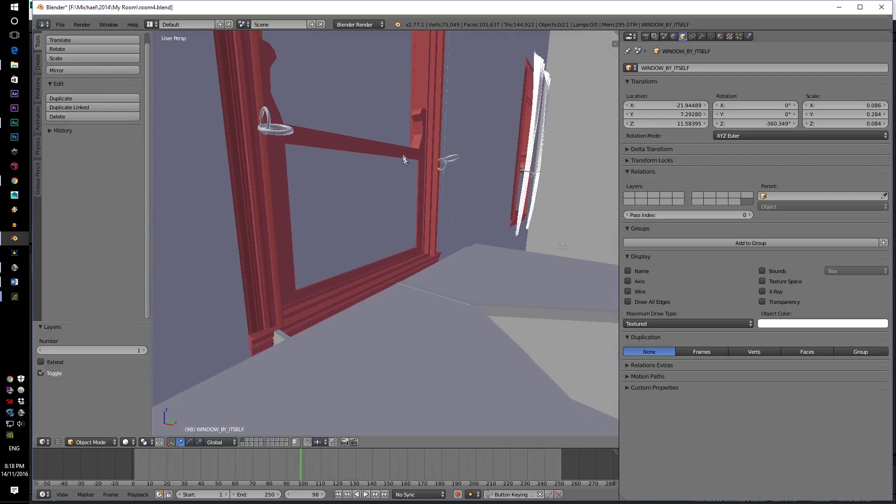
key("z")
key("z")
key("z")
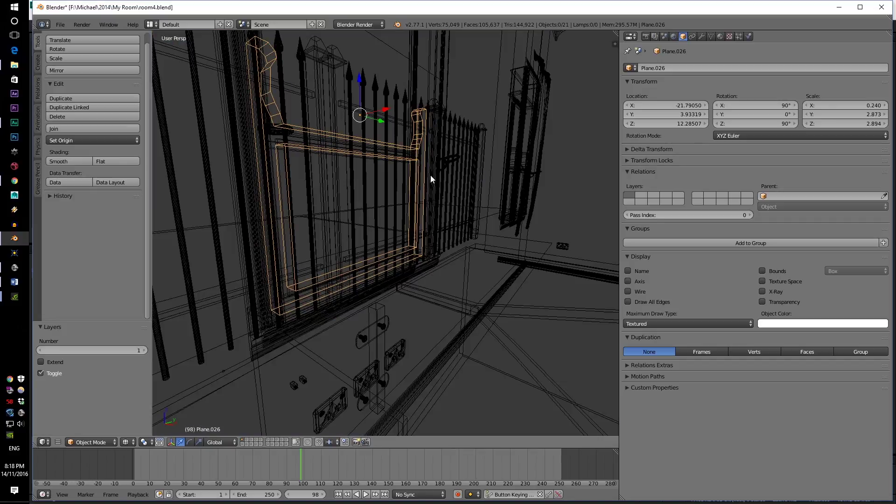
mouse_move(430, 175)
middle_mouse_down()
mouse_move(399, 174)
mouse_move(411, 191)
mouse_move(465, 201)
middle_mouse_up()
key("z")
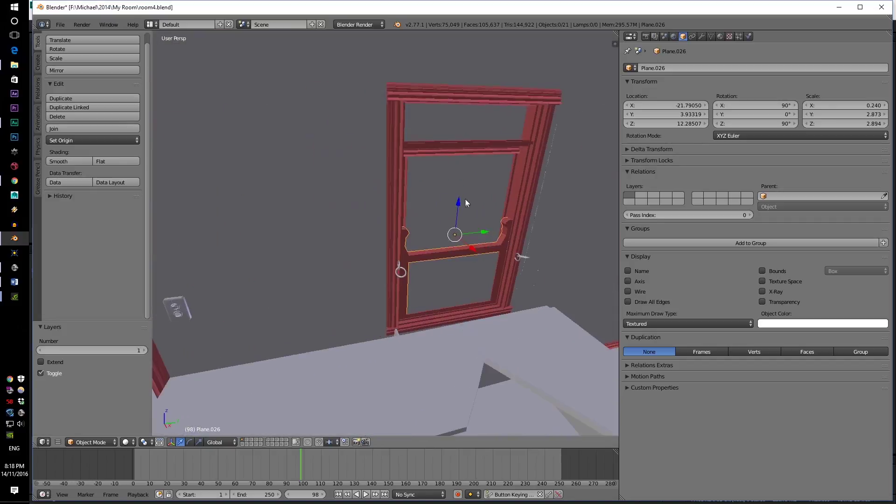
Try moving one outer side trim of the window about -1.72 along the Y axis and undo the move.
scroll(460, 206, "up", 1)
key("g")
key("y")
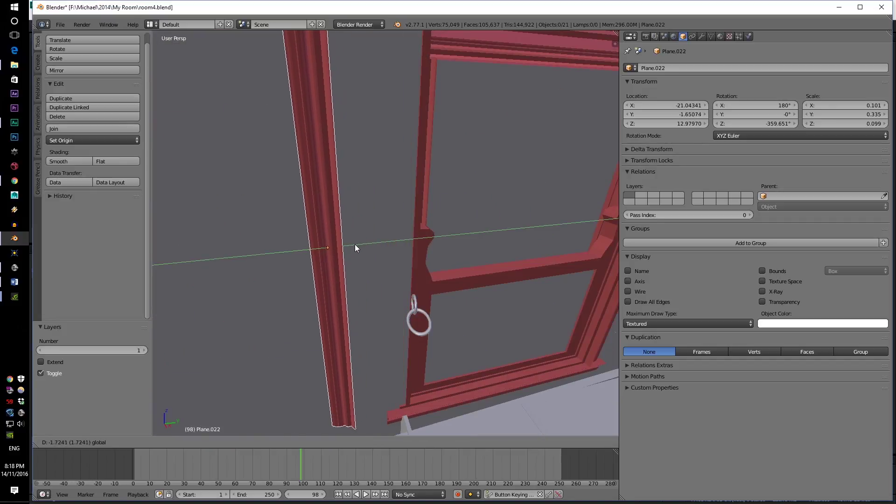
left_click(355, 245)
key("ctrl+z")
Try pulling the opposite outer side trim and the inner side board away from the window along Y, undoing each move.
middle_click_drag(531, 231, 438, 228)
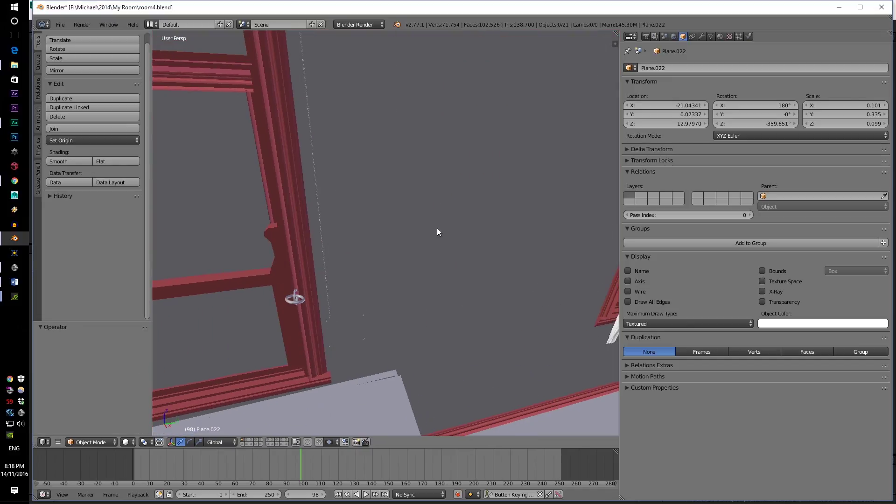
middle_click_drag(290, 205, 440, 212)
middle_click_drag(559, 197, 553, 215)
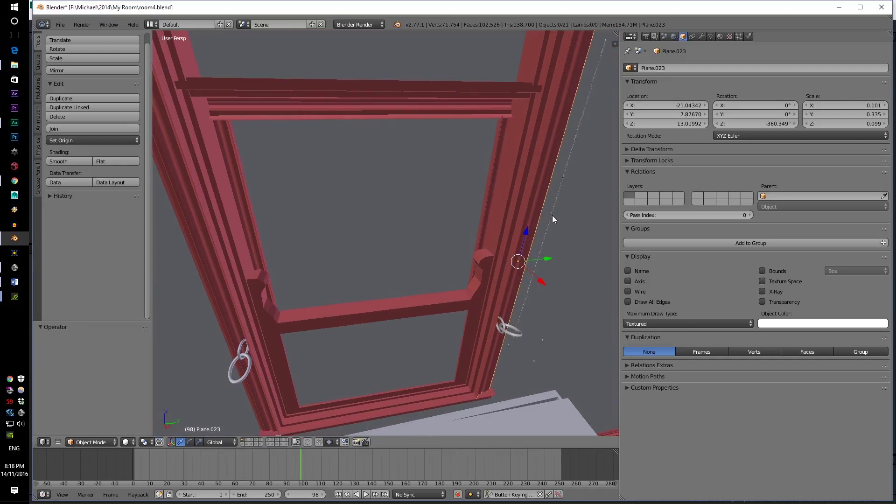
left_click_drag(545, 258, 600, 253)
key("ctrl+z")
right_click(500, 218)
left_click_drag(524, 255, 439, 247)
key("ctrl+z")
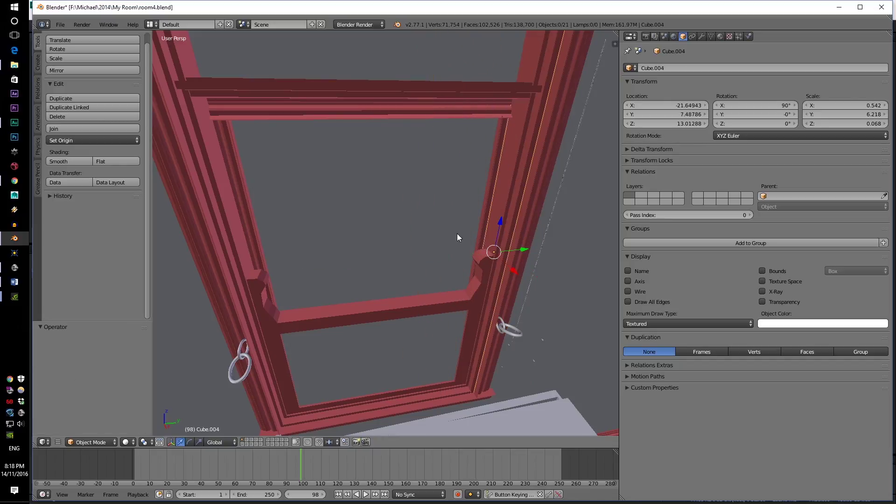
Select the horizontal board above the upper sash, try moving it 0.354 along the X axis and undo the move.
right_click(455, 285)
right_click(431, 178)
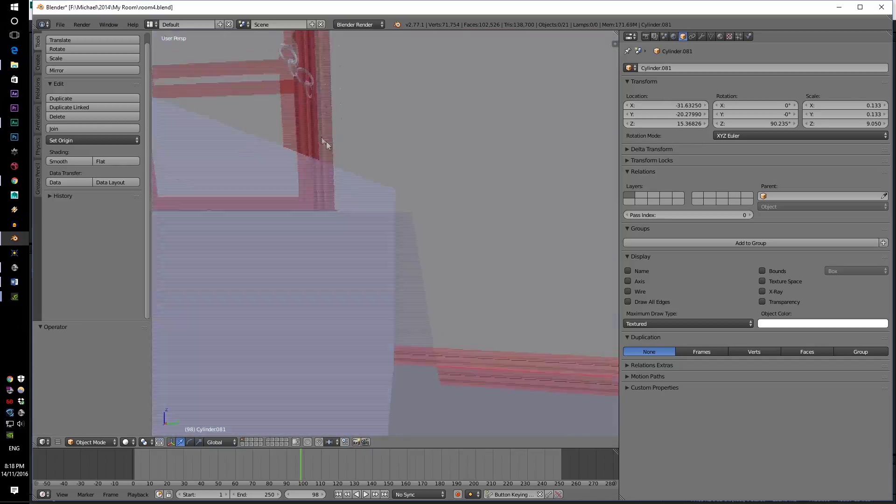
middle_click_drag(323, 140, 419, 218, "shift")
right_click(466, 292)
middle_click_drag(466, 291, 330, 258)
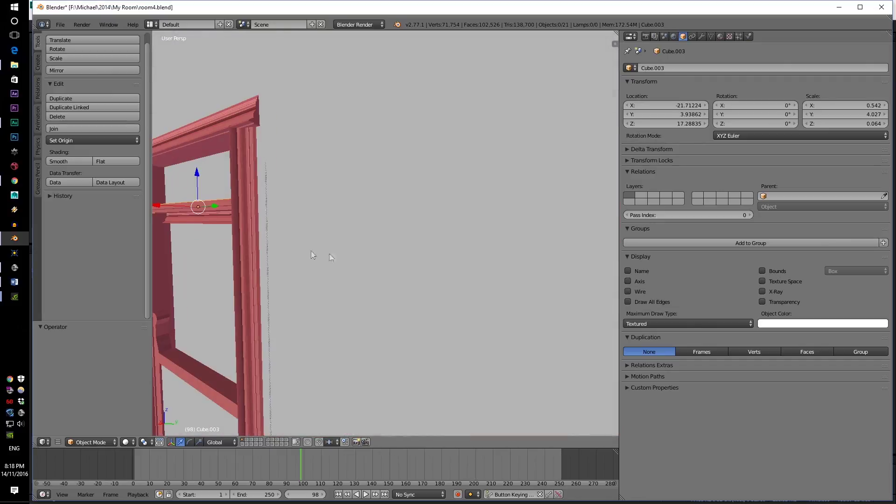
left_click_drag(618, 210, 614, 209)
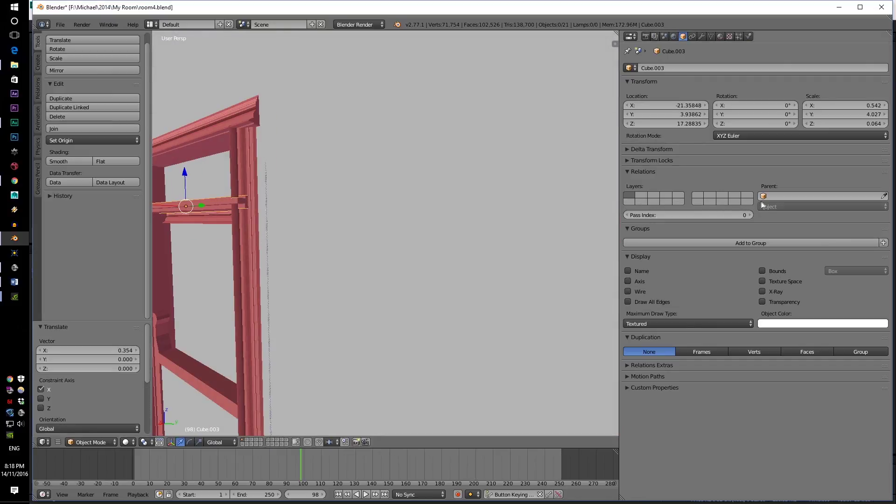
middle_click_drag(460, 226, 447, 199, "shift")
key("ctrl+z")
Show all layers again and view the whole room with its windows, curtains and worktops.
scroll(457, 201, "down", 6)
key("grave")
scroll(405, 225, "up", 3)
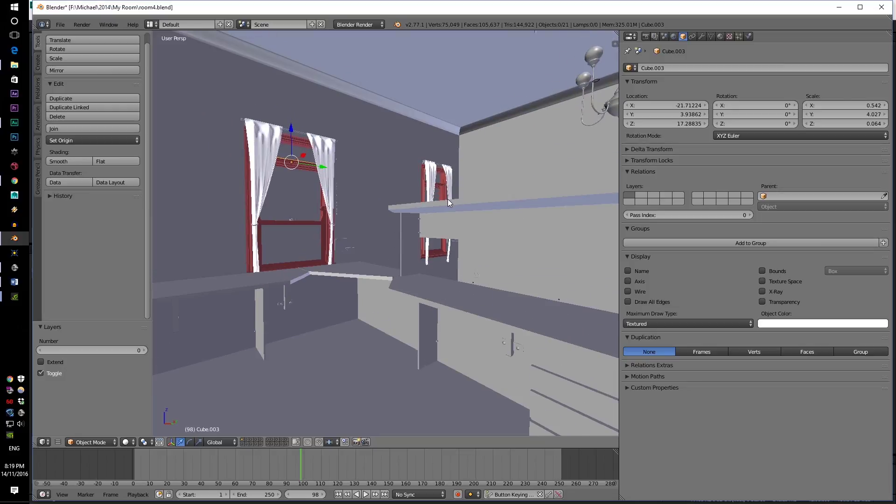